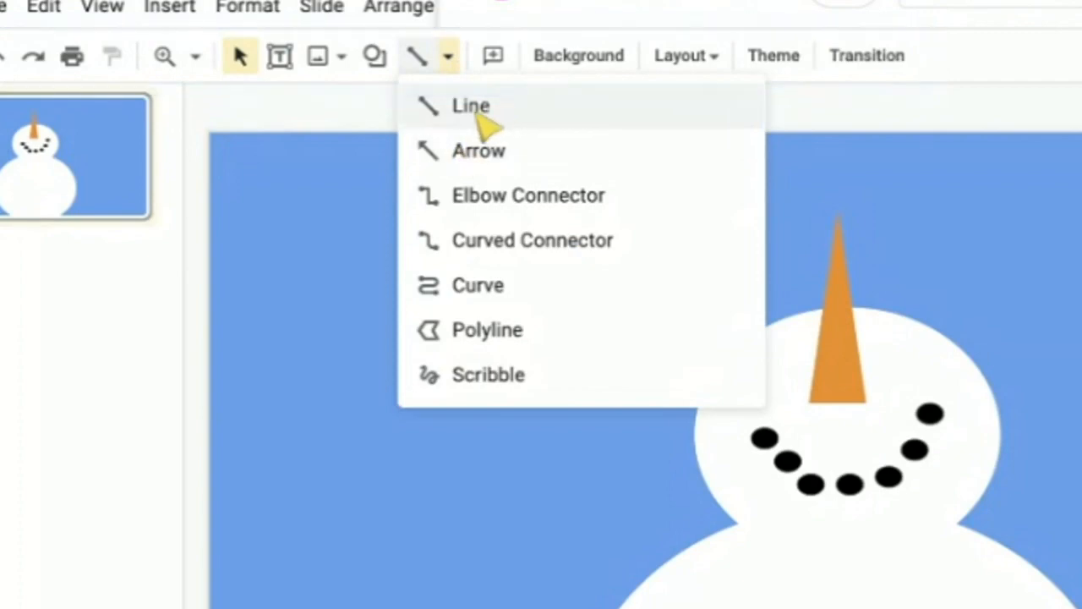
# - Draw a straight line from the right side of the snowman's body up and outward as an arm
pyautogui.click(474, 114)
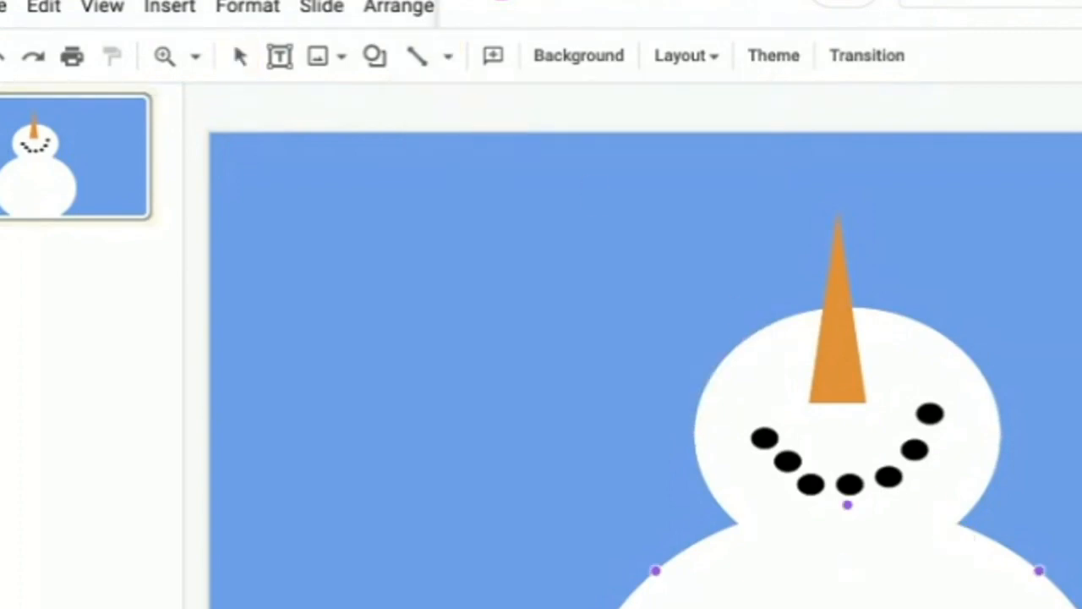
pyautogui.click(875, 366)
pyautogui.press('Delete')
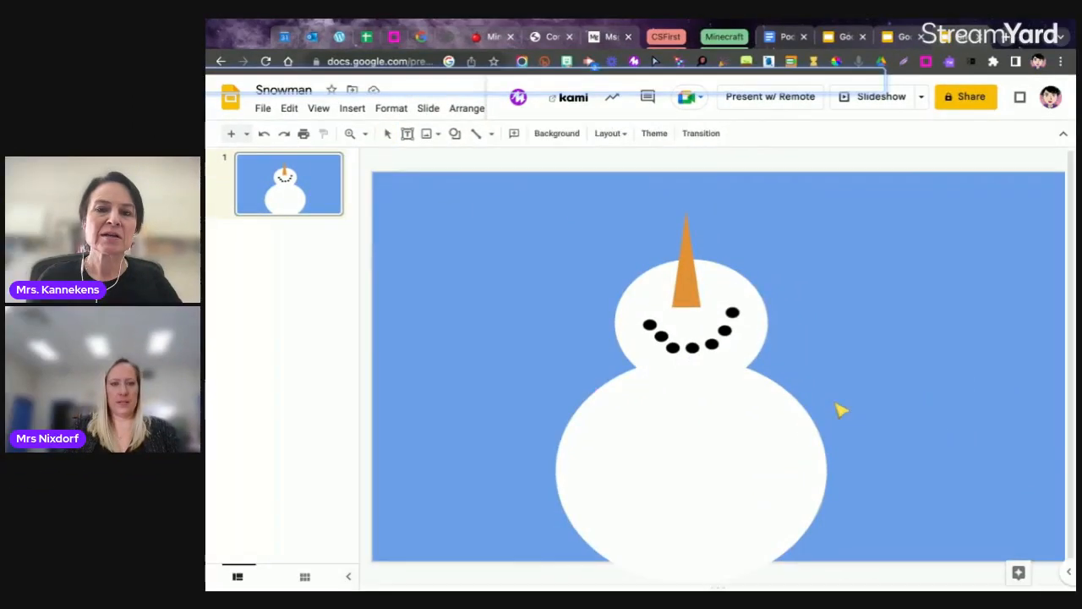
pyautogui.moveTo(765, 449); pyautogui.dragTo(863, 373)
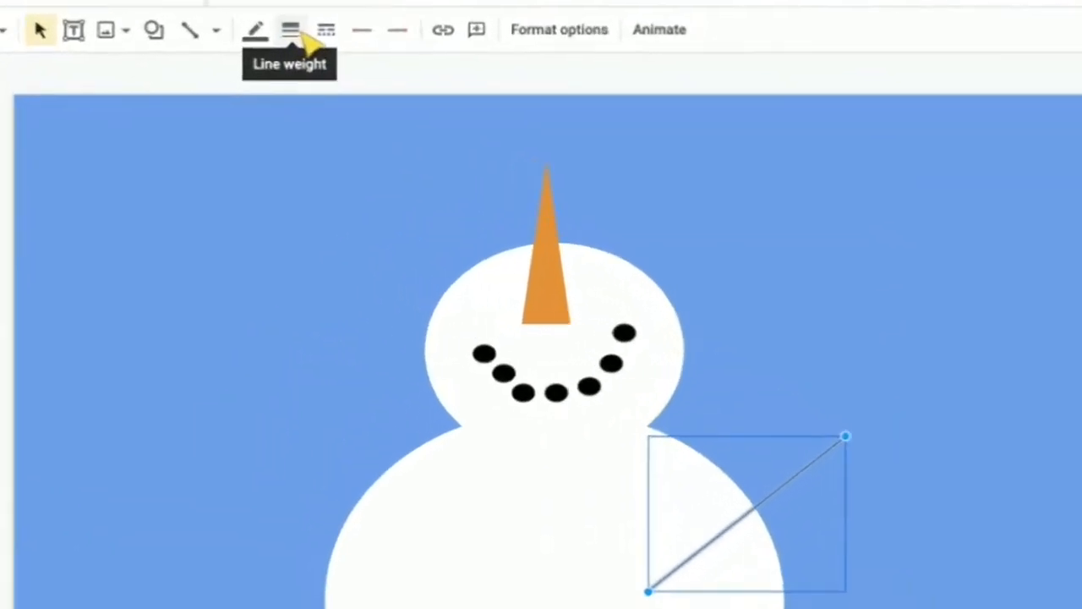
# - Set the arm's line weight to 8 px
pyautogui.click(538, 136)
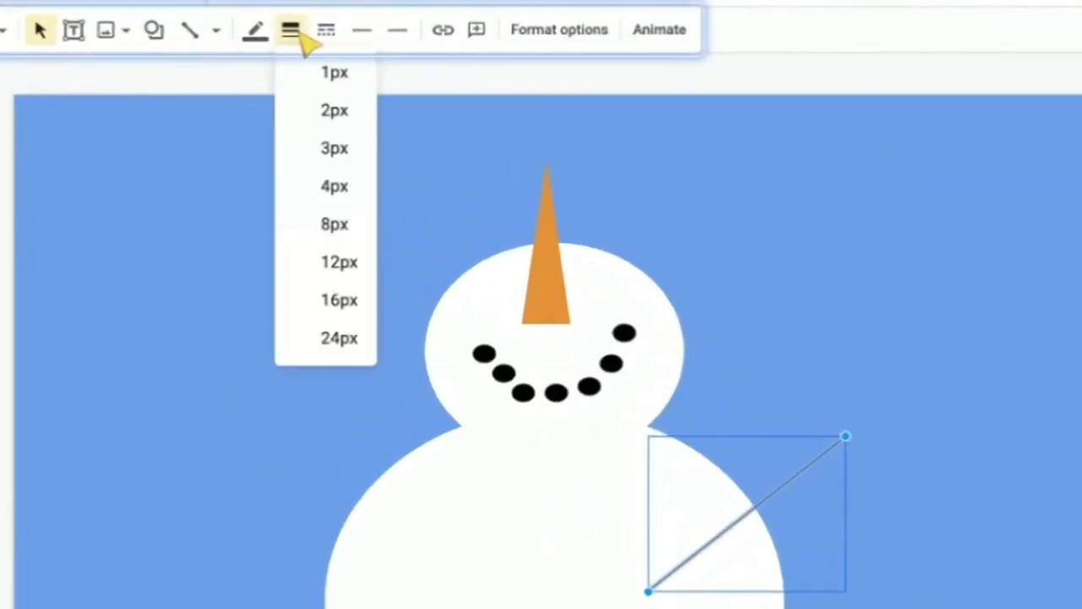
pyautogui.click(335, 186)
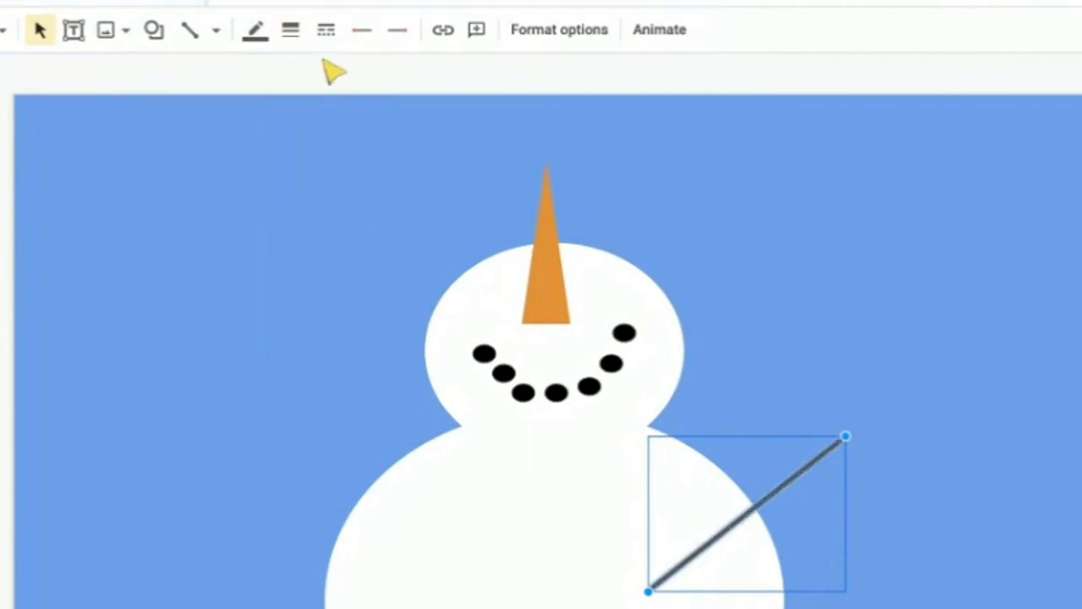
pyautogui.click(293, 34)
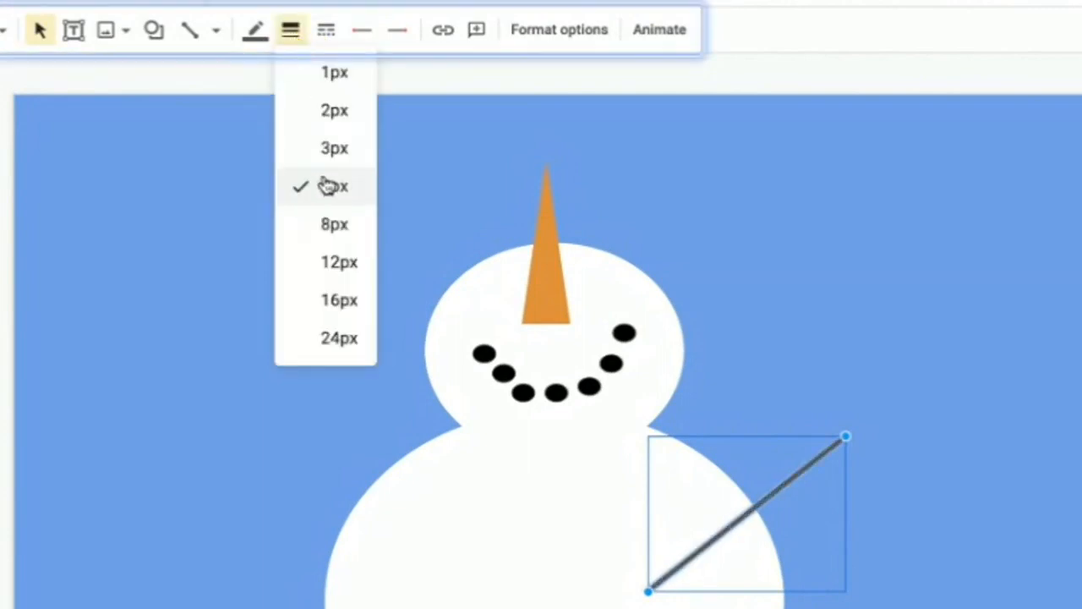
pyautogui.click(334, 227)
pyautogui.click(934, 511)
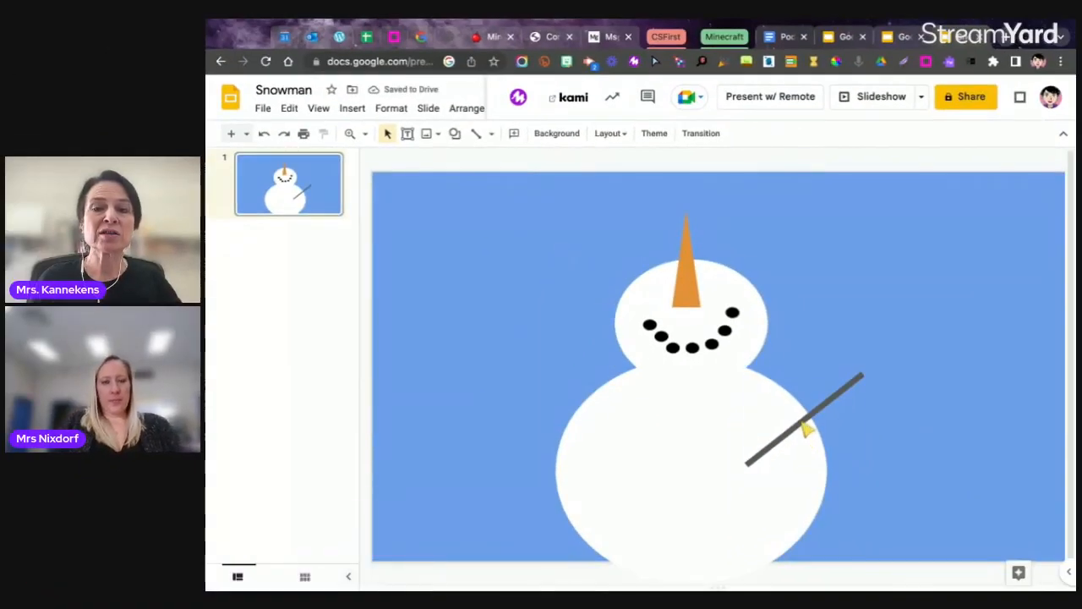
# - Duplicate the arm and place the copy on the left side of the body, angled up and outward
pyautogui.click(803, 424)
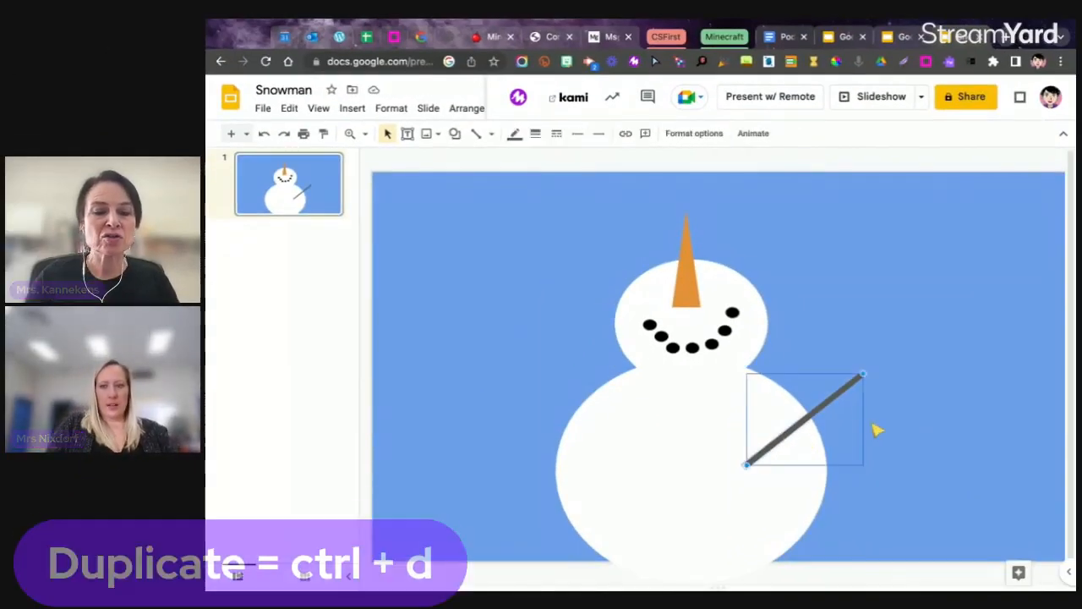
pyautogui.hotkey('ctrl', 'd')
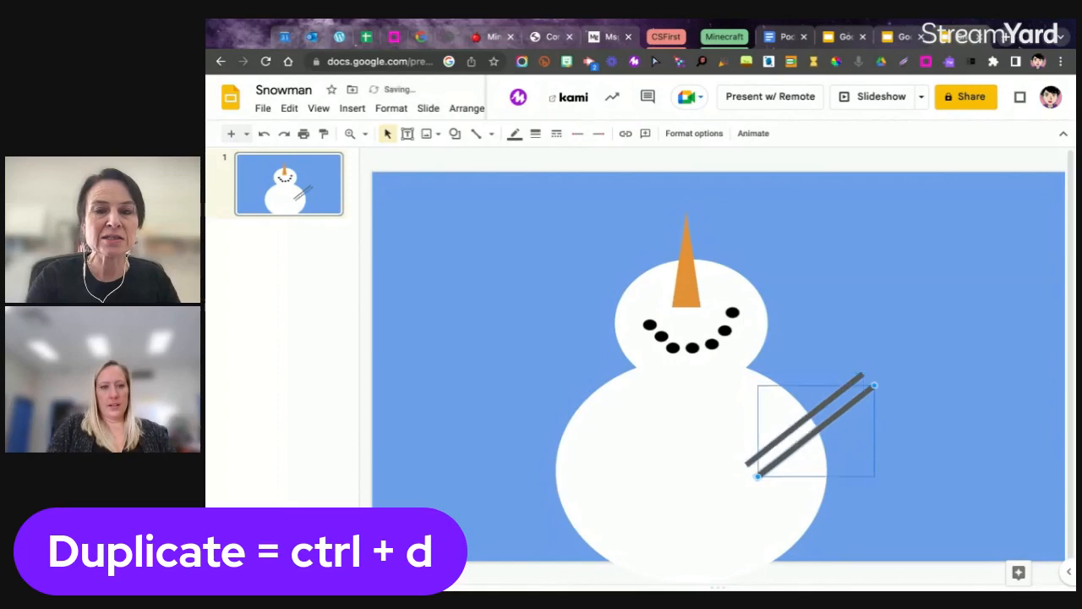
pyautogui.moveTo(815, 431); pyautogui.dragTo(654, 425)
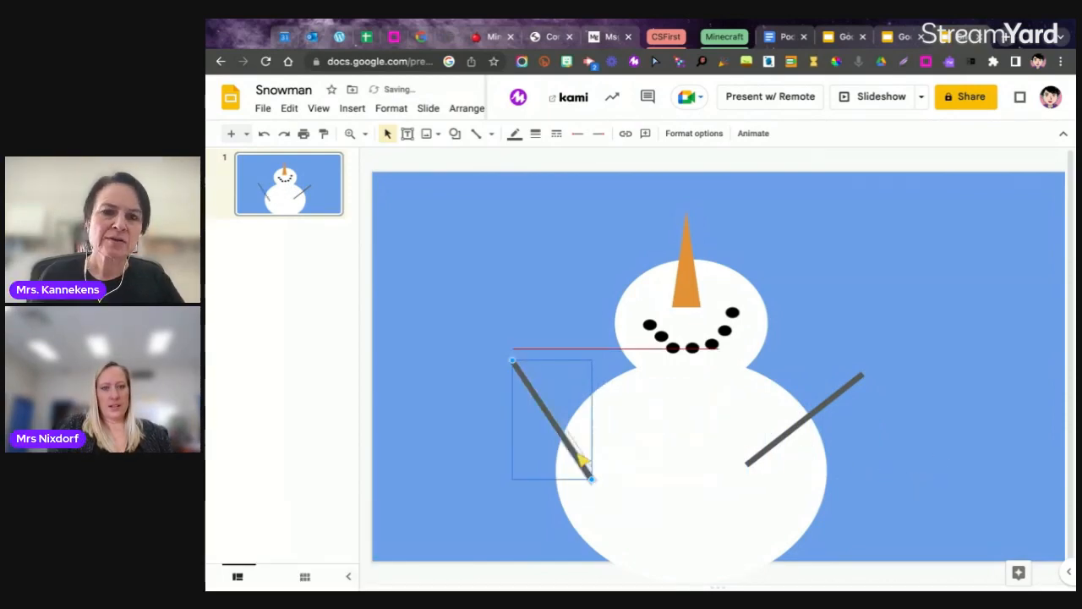
pyautogui.moveTo(580, 458); pyautogui.dragTo(581, 438)
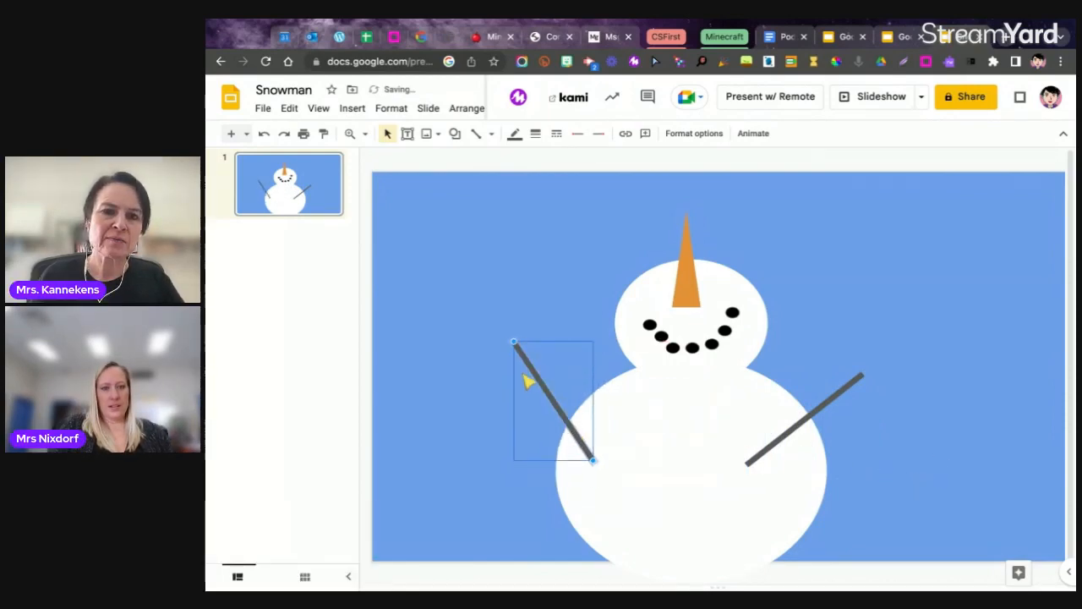
pyautogui.moveTo(515, 343); pyautogui.dragTo(498, 362)
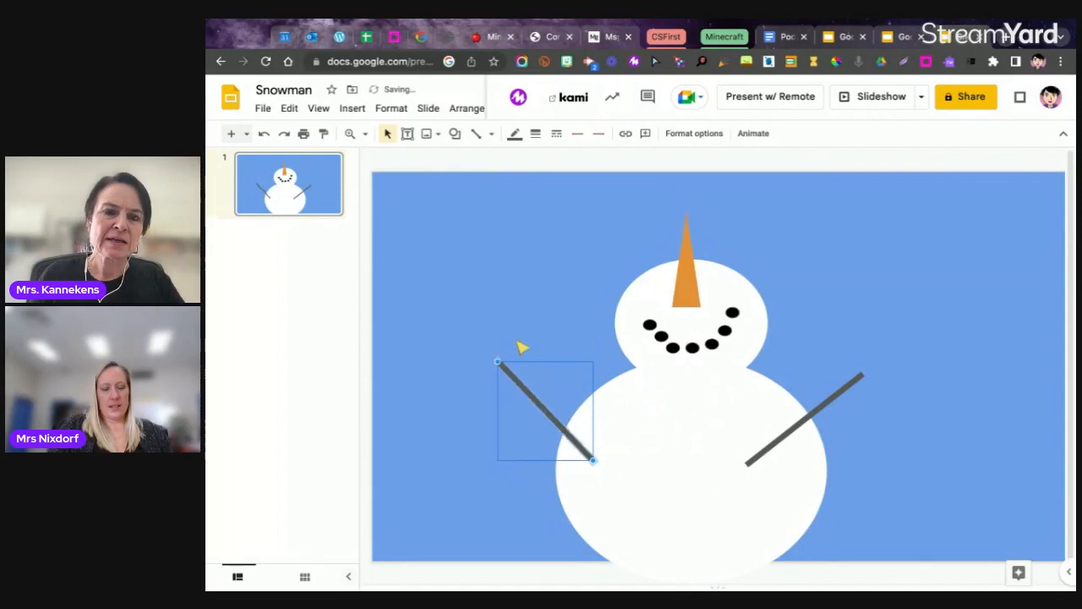
pyautogui.click(866, 410)
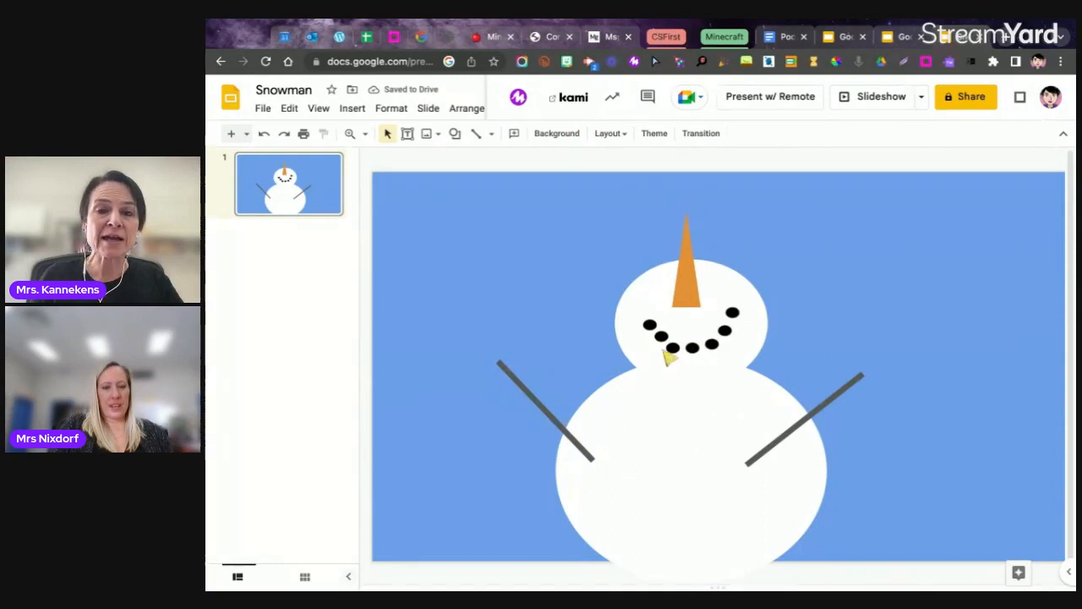
# - Move the left arm slightly upward and inward so it overlaps the body more
pyautogui.click(583, 450)
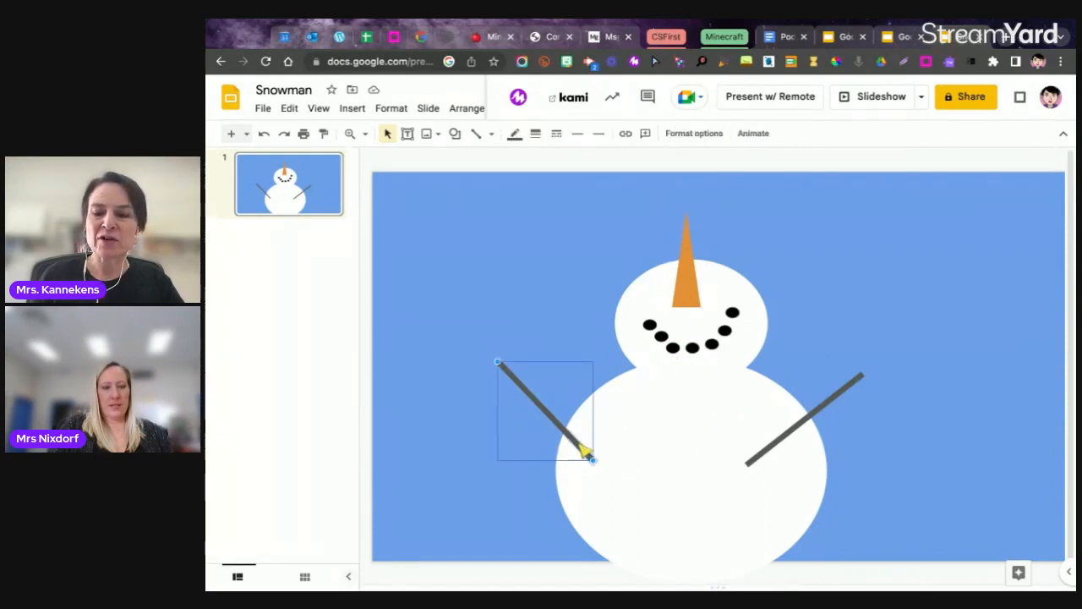
pyautogui.moveTo(583, 450); pyautogui.dragTo(595, 433)
pyautogui.click(508, 500)
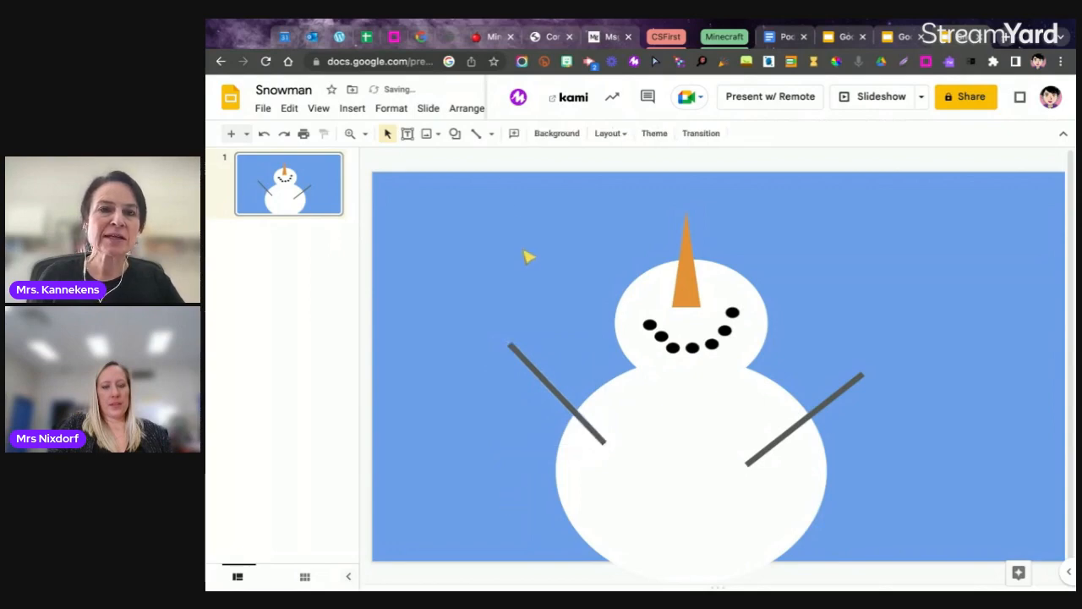
# - Shift the right arm slightly outward and add a short vertical 4 px twig line near its end
pyautogui.click(476, 136)
pyautogui.click(499, 156)
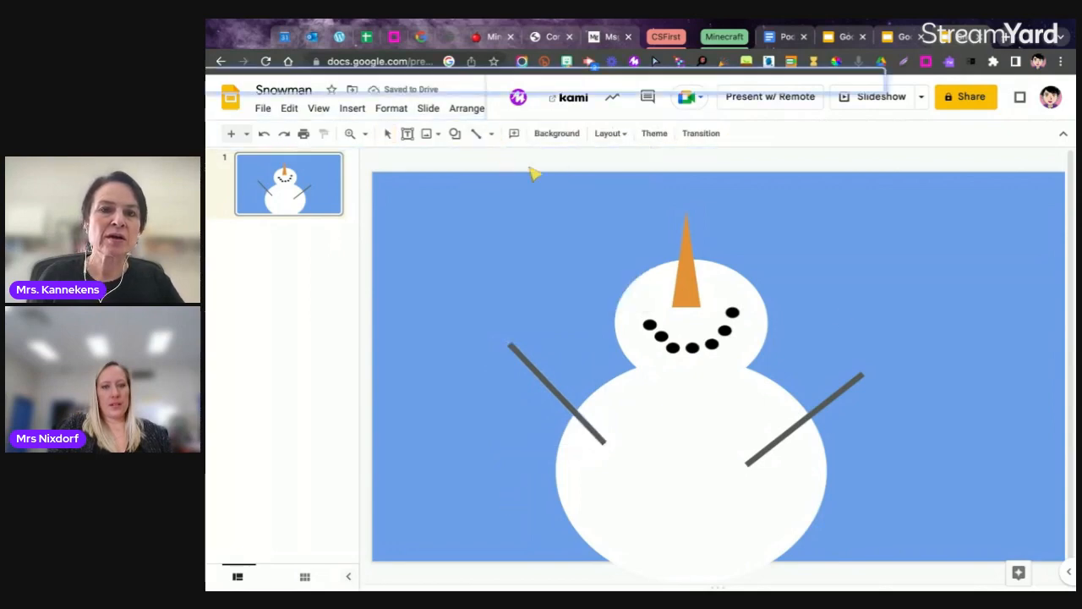
pyautogui.moveTo(832, 395)
pyautogui.mouseDown()
pyautogui.moveTo(833, 354)
pyautogui.moveTo(848, 389)
pyautogui.mouseUp()
pyautogui.click(833, 378)
pyautogui.click(535, 133)
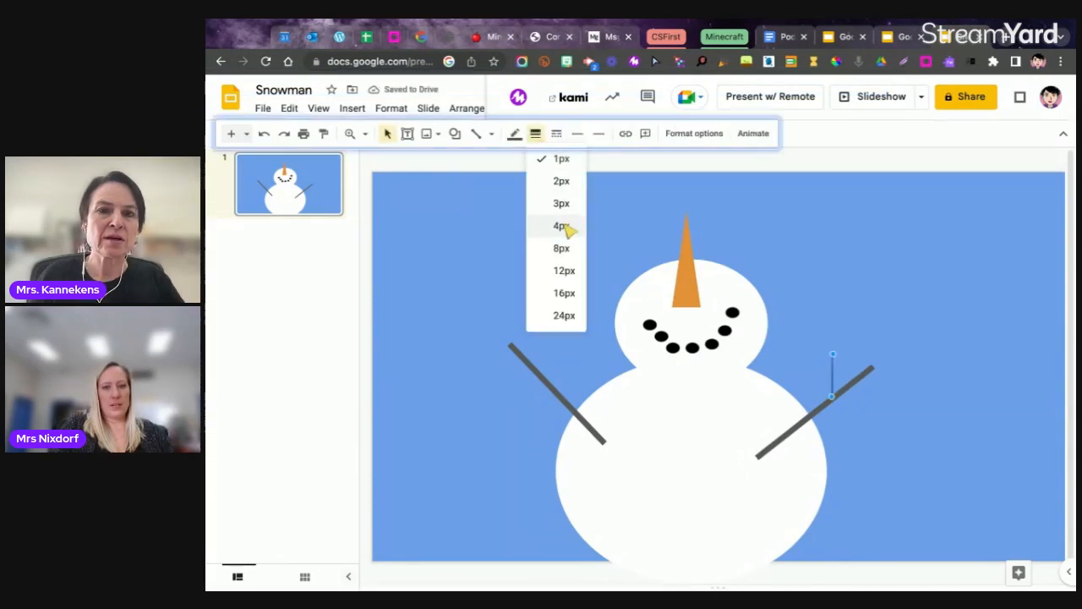
pyautogui.click(565, 226)
# - Draw a short horizontal twig line pointing outward from the fork on the right arm
pyautogui.click(491, 134)
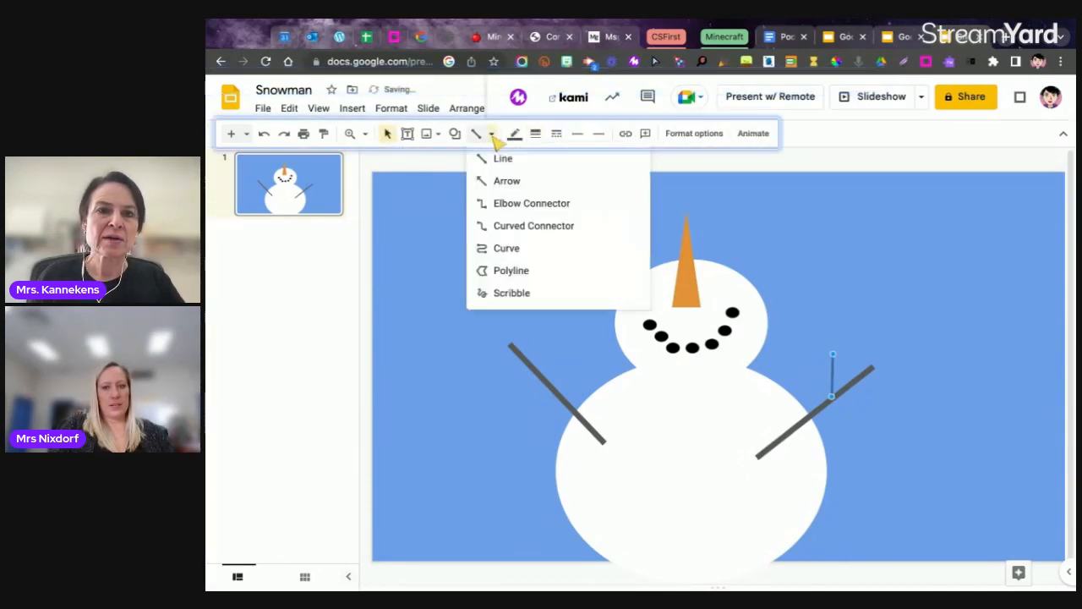
pyautogui.click(505, 160)
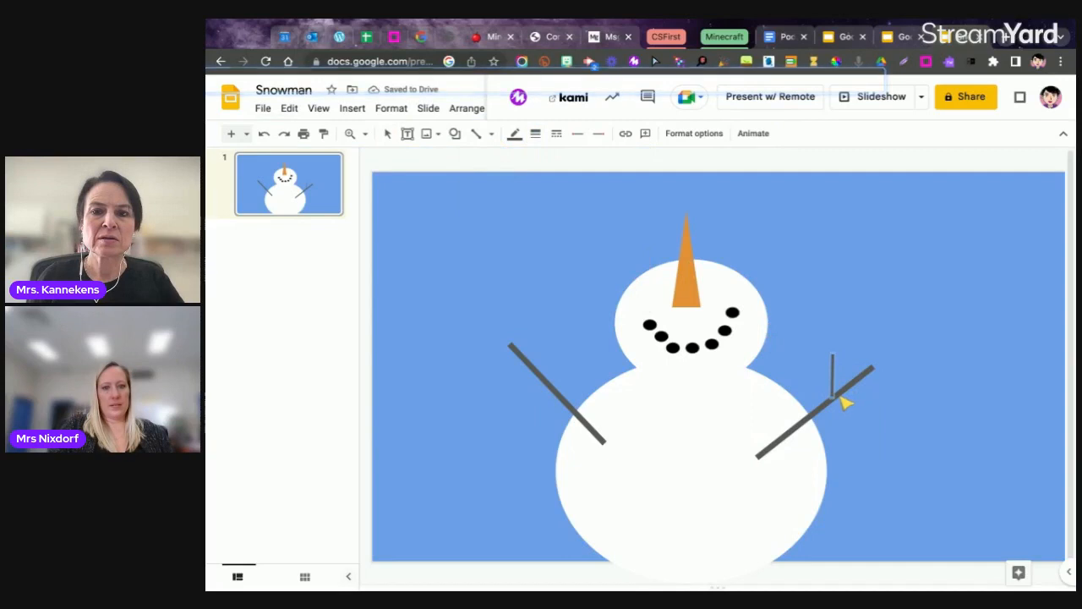
pyautogui.moveTo(840, 394); pyautogui.dragTo(878, 394)
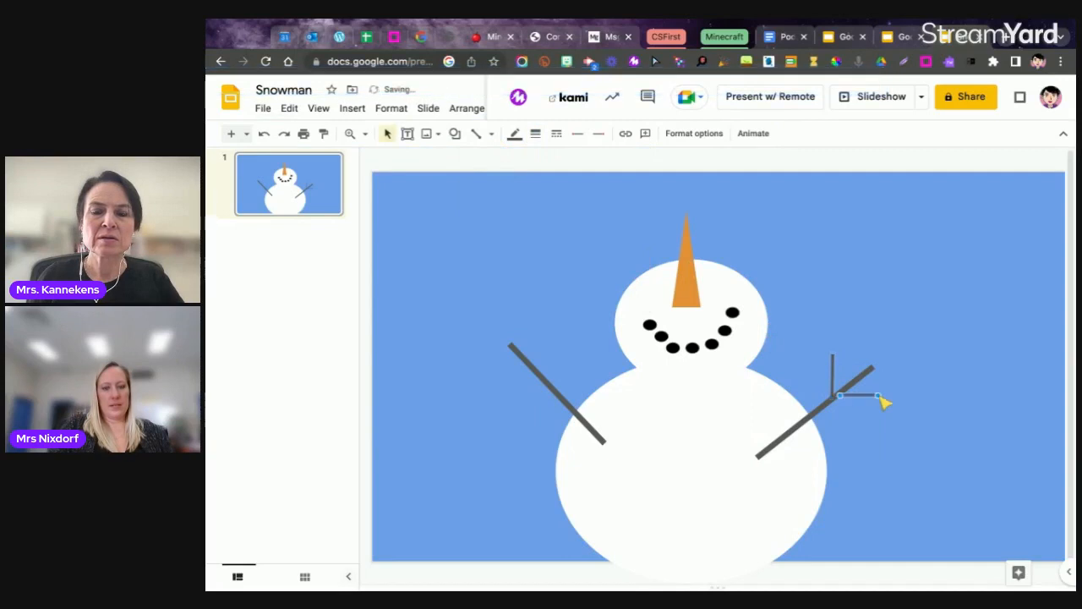
# - Draw a short, nearly vertical twig line rising from the left arm near its outer end
pyautogui.click(534, 363)
pyautogui.click(539, 382)
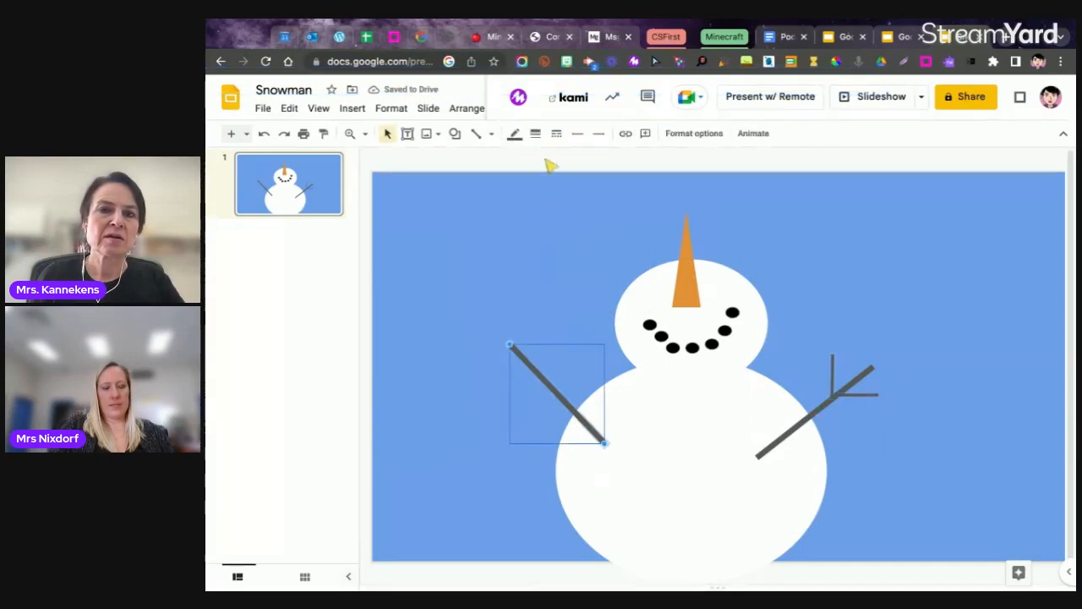
pyautogui.click(492, 136)
pyautogui.click(504, 159)
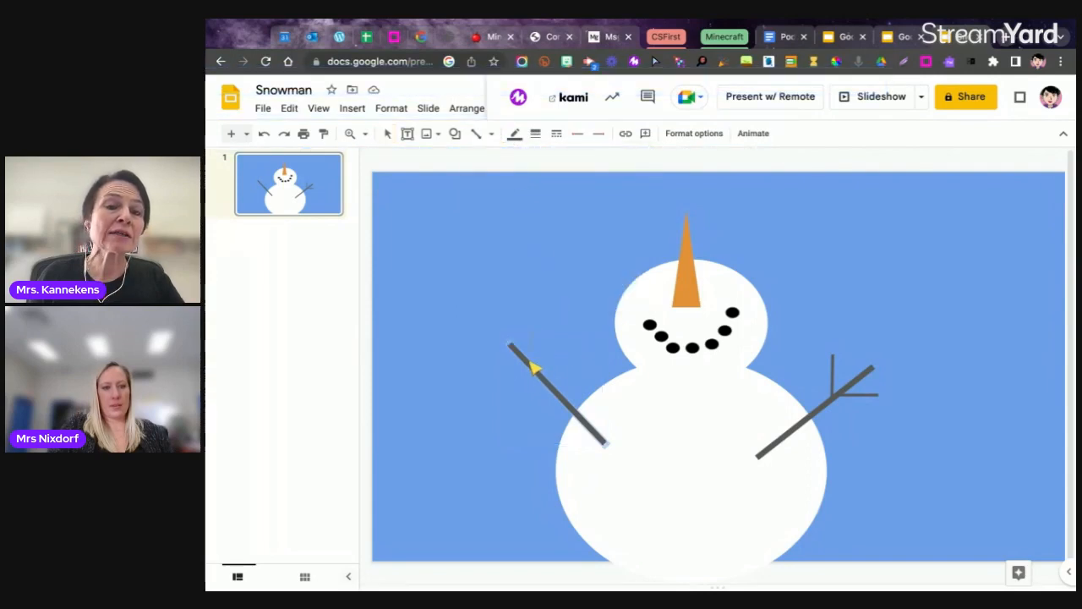
pyautogui.moveTo(529, 361); pyautogui.dragTo(532, 324)
pyautogui.click(534, 382)
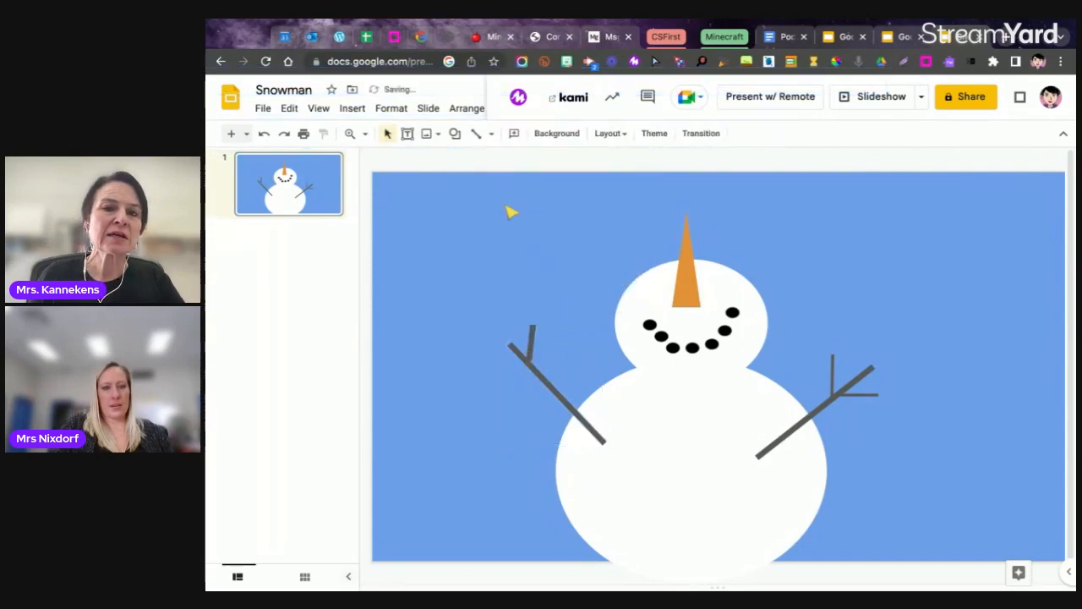
# - Draw a short horizontal twig line pointing outward from the left arm's fork and set its weight to 4 px
pyautogui.click(491, 135)
pyautogui.click(500, 159)
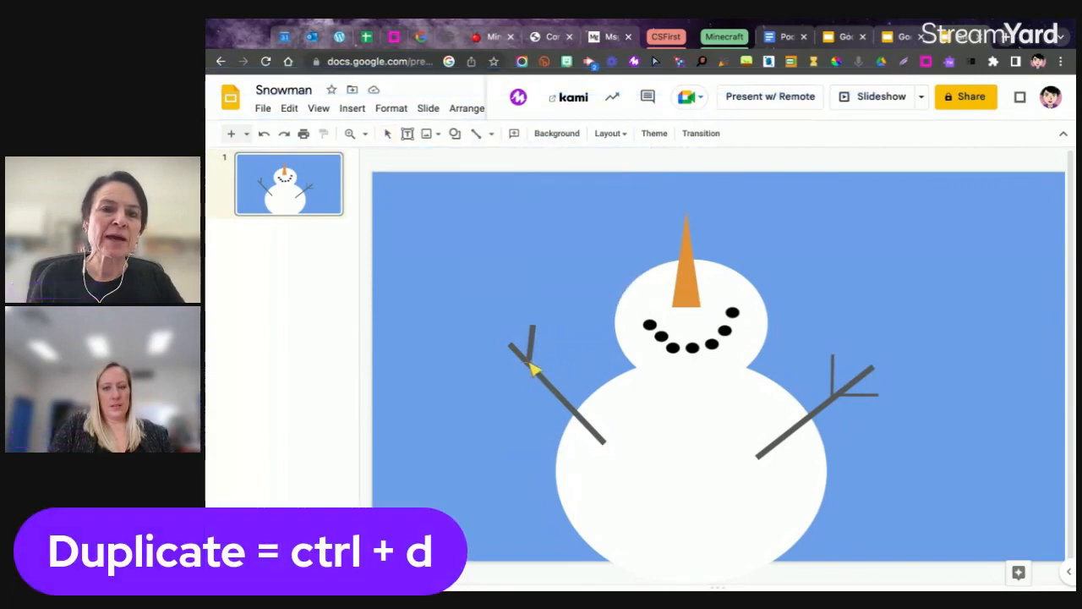
pyautogui.moveTo(490, 360); pyautogui.dragTo(530, 363)
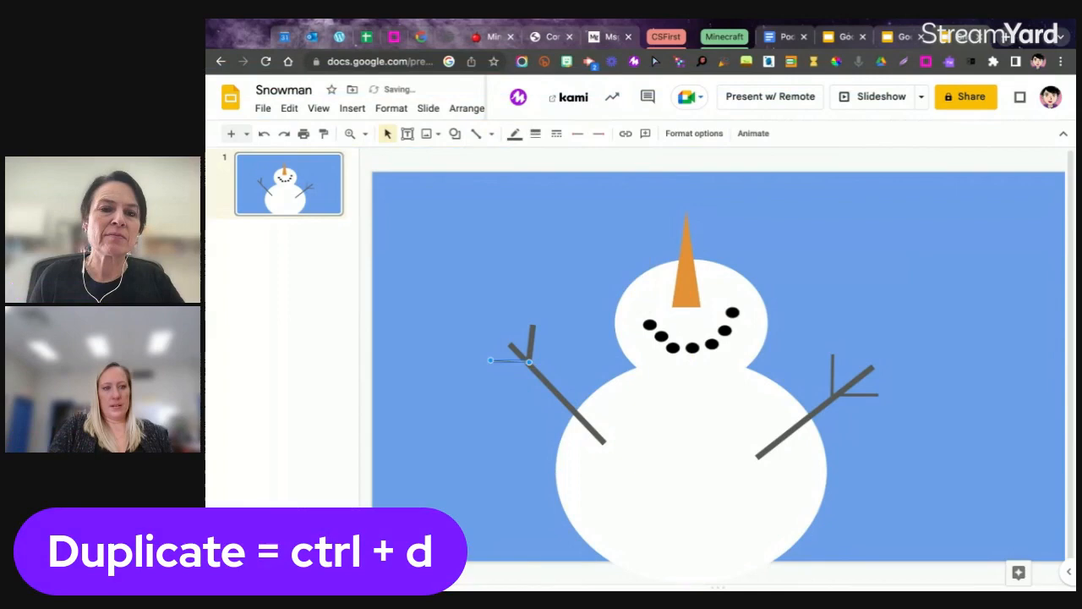
pyautogui.click(518, 378)
pyautogui.click(514, 363)
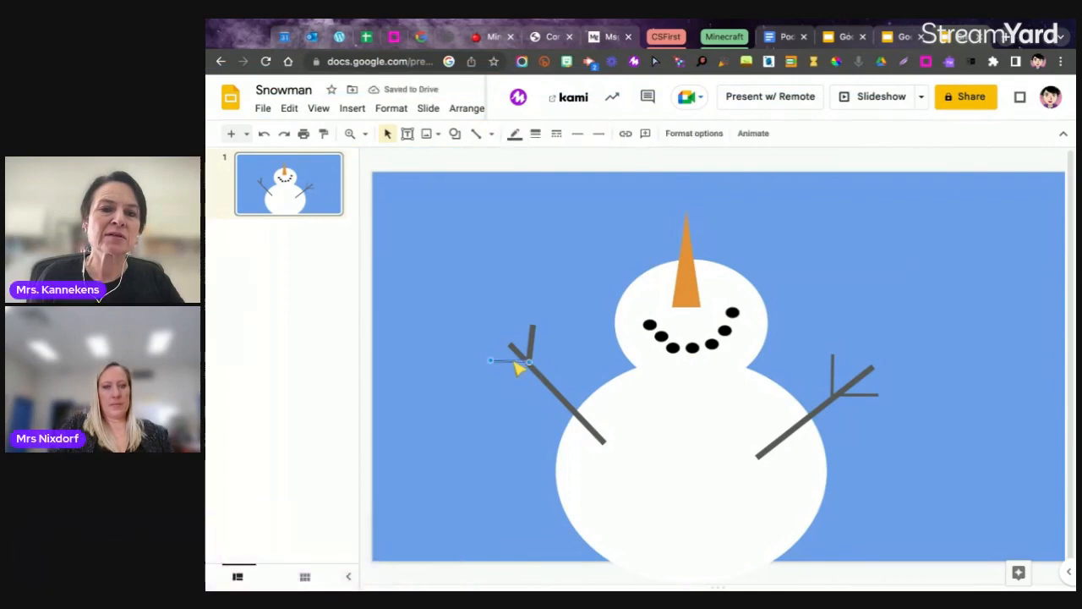
pyautogui.click(535, 133)
pyautogui.click(566, 230)
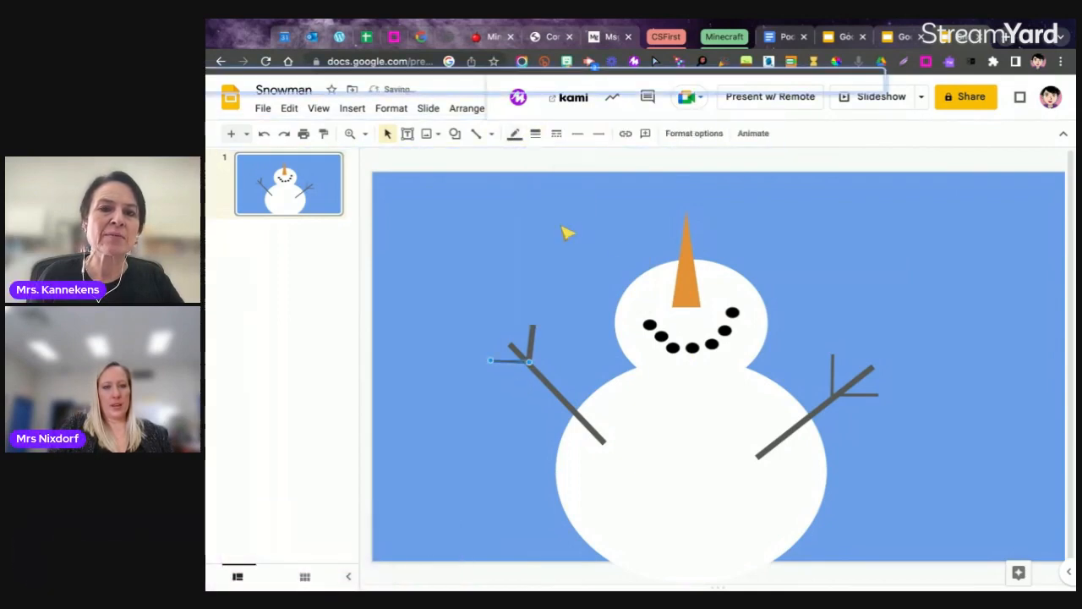
pyautogui.click(881, 427)
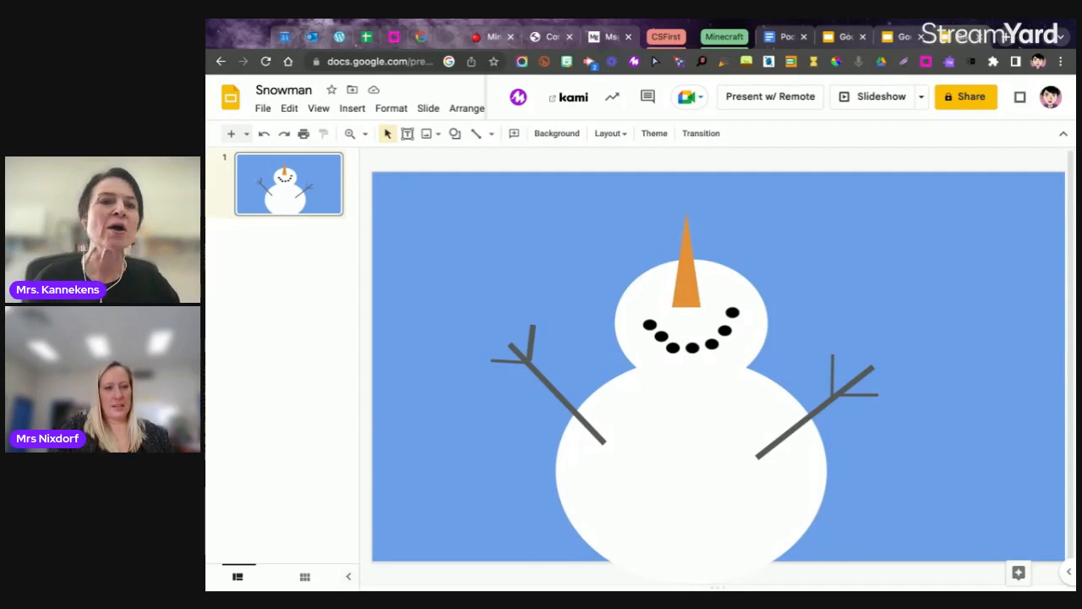
# - Search the web for images to insert using the query "snowflake transparent background"
pyautogui.click(352, 108)
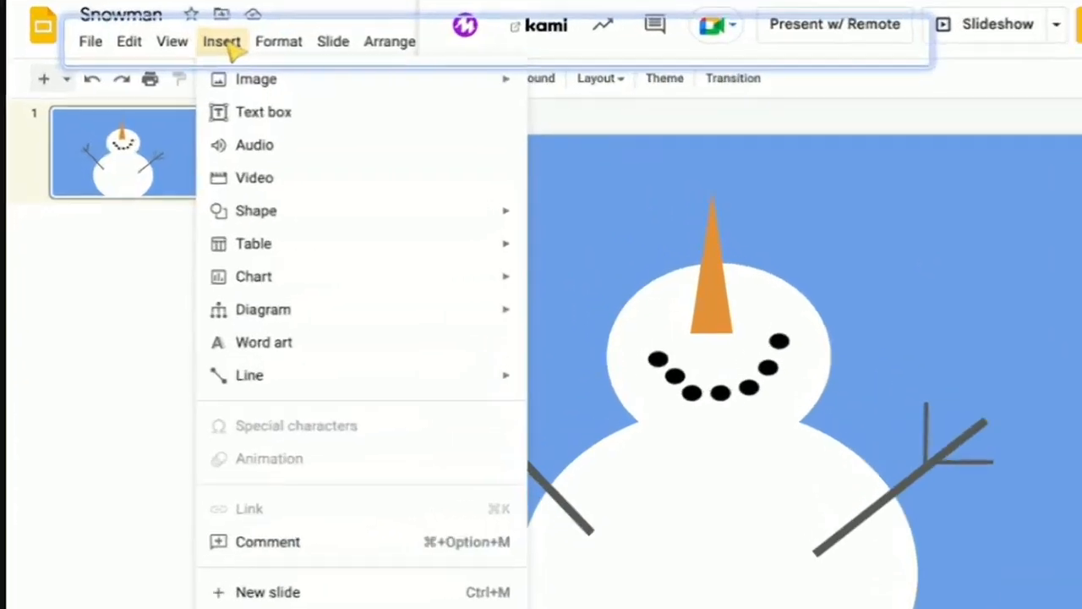
pyautogui.moveTo(248, 81)
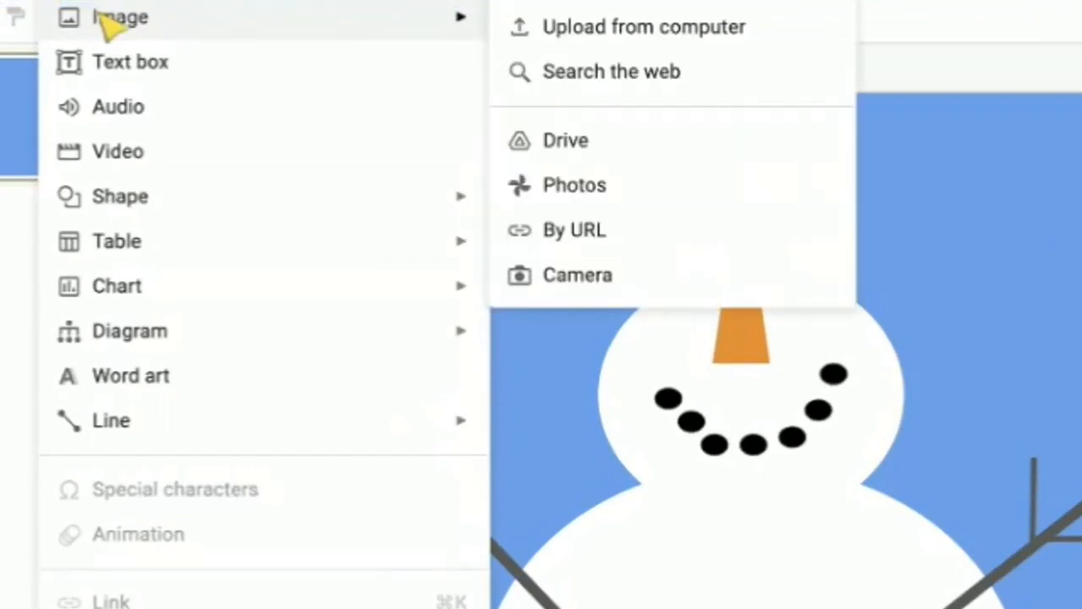
pyautogui.click(561, 74)
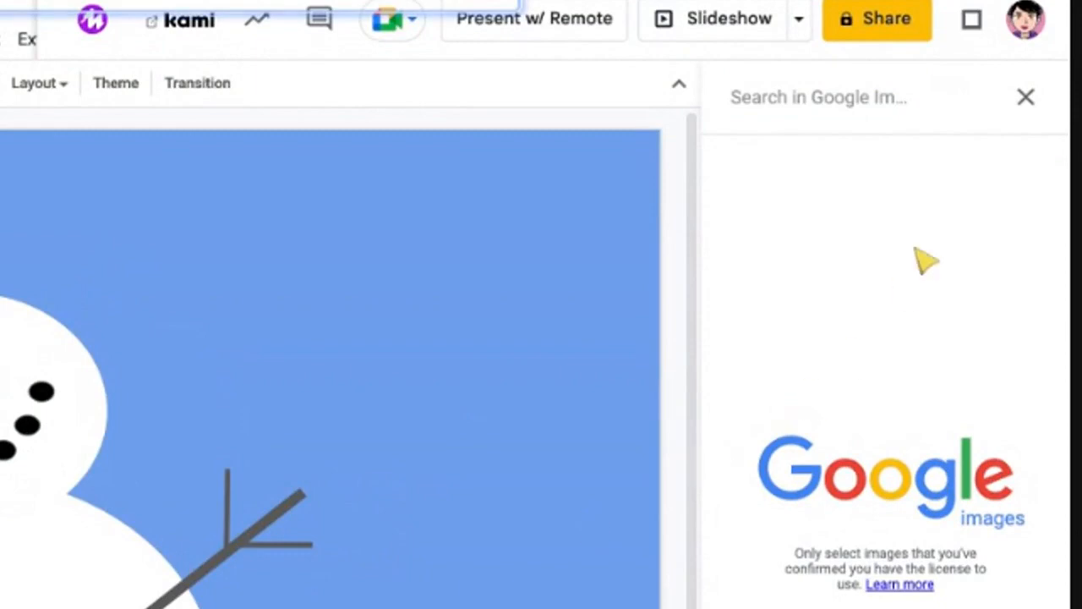
pyautogui.click(760, 109)
pyautogui.write('sno')
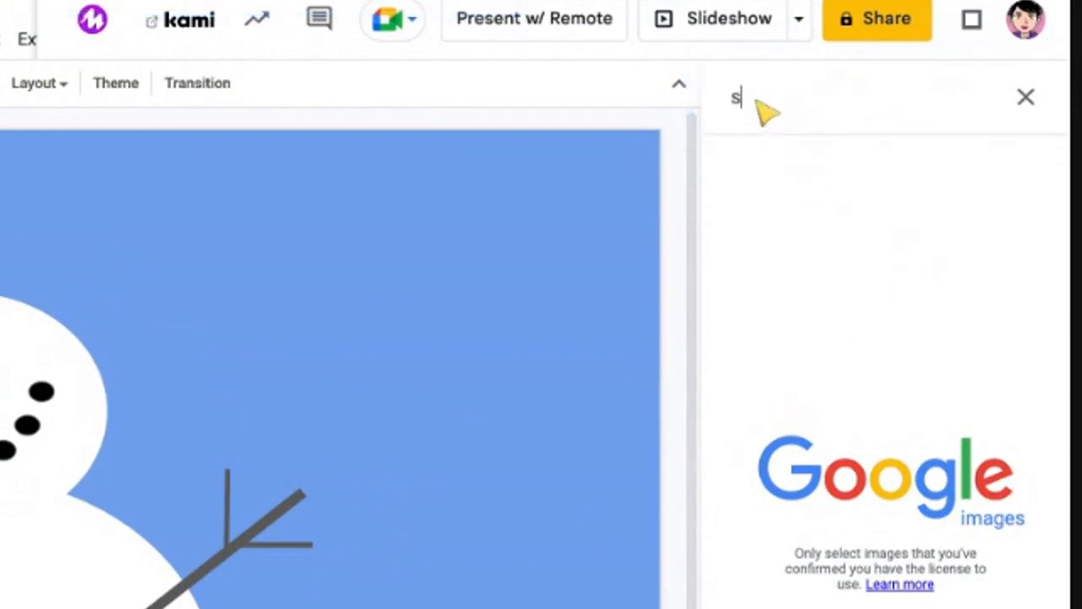
pyautogui.write('wl')
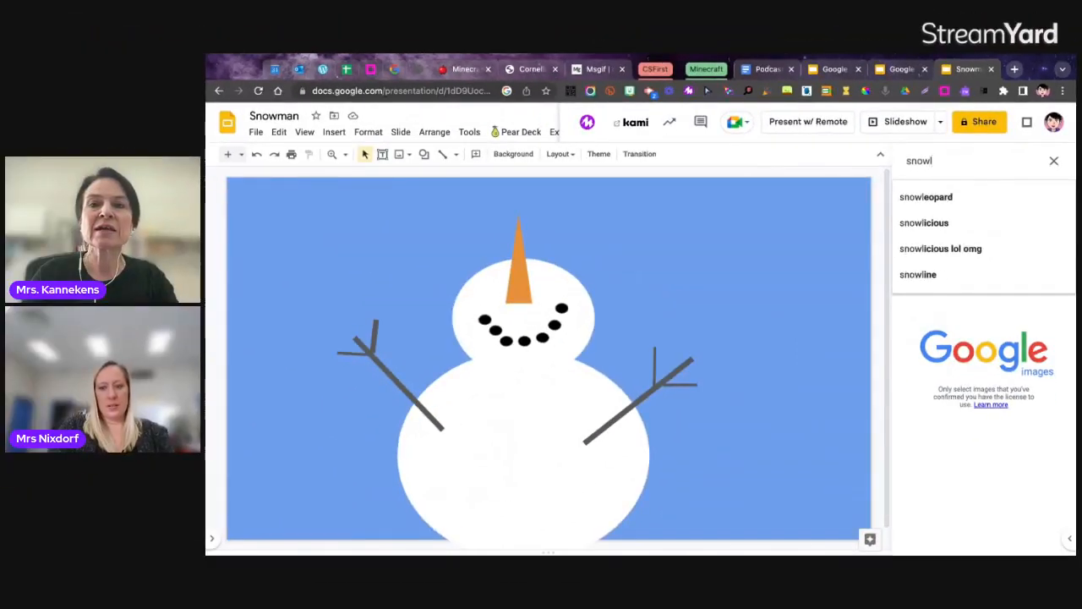
pyautogui.press('BackSpace')
pyautogui.write('flake')
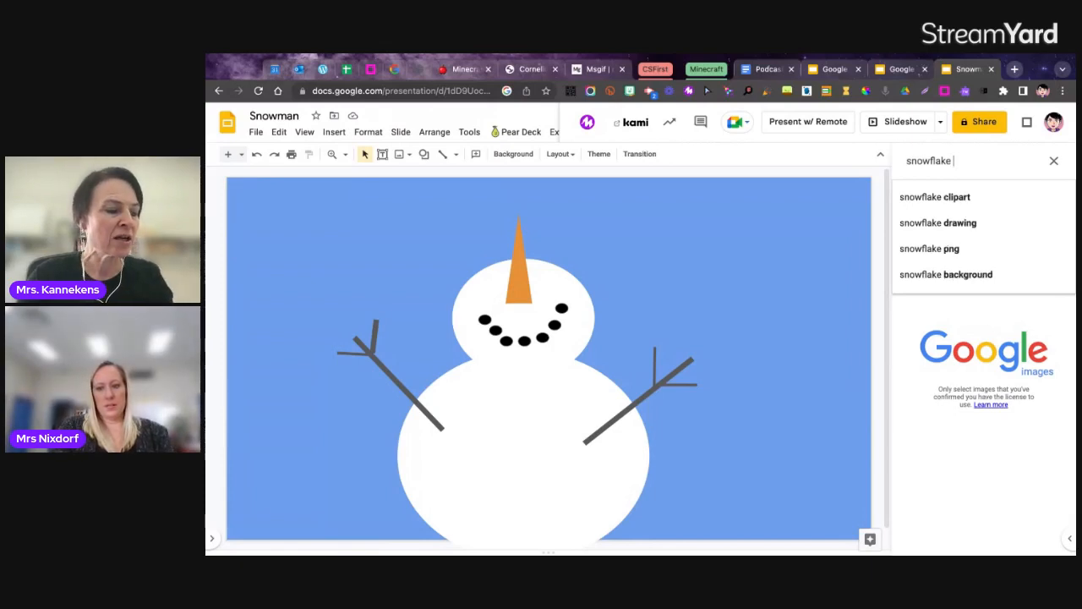
pyautogui.write('tran')
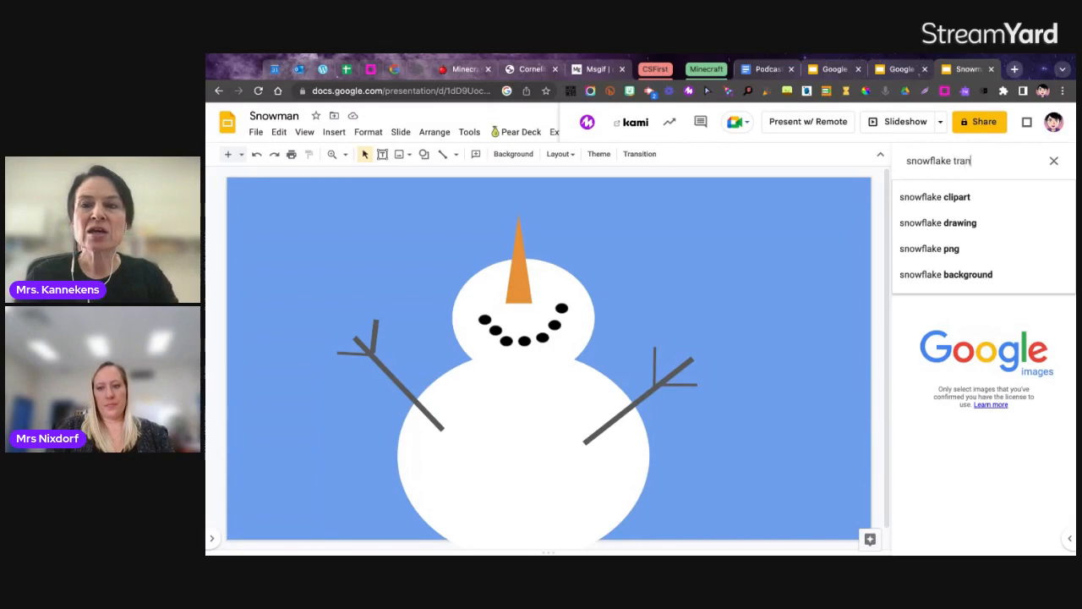
pyautogui.write('sparent')
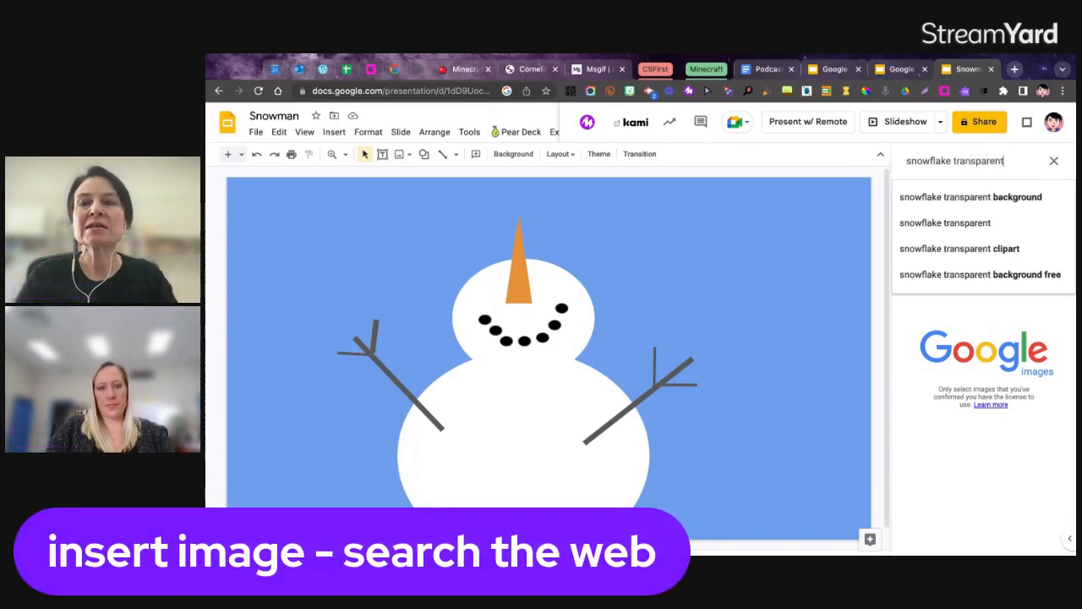
pyautogui.click(958, 196)
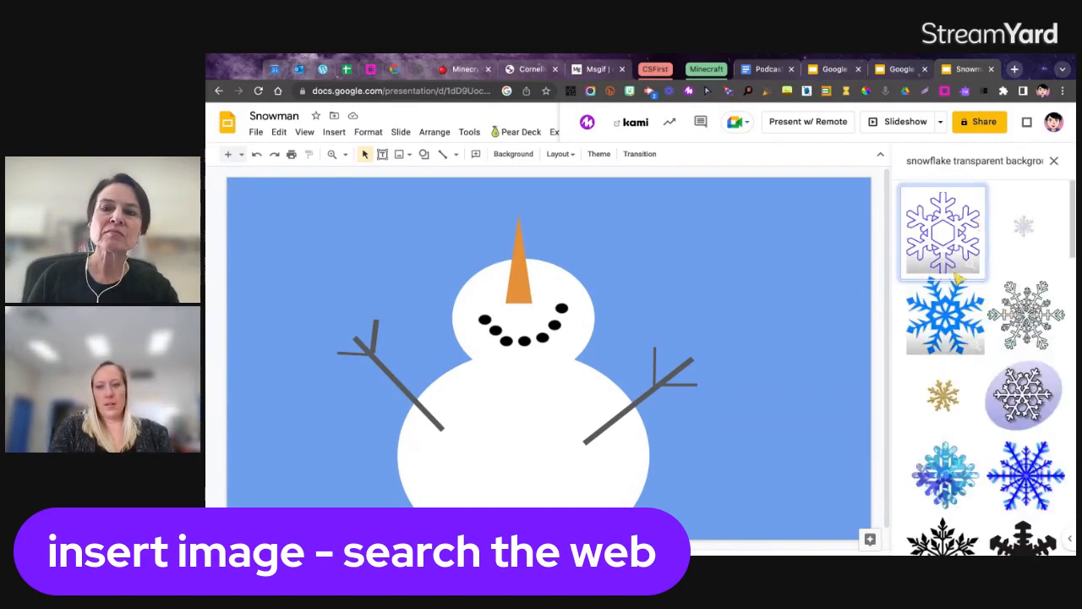
# - Browse the image results and insert the pale, black-outlined snowflake with detailed branches onto the slide
pyautogui.scroll(-1, 951, 494)
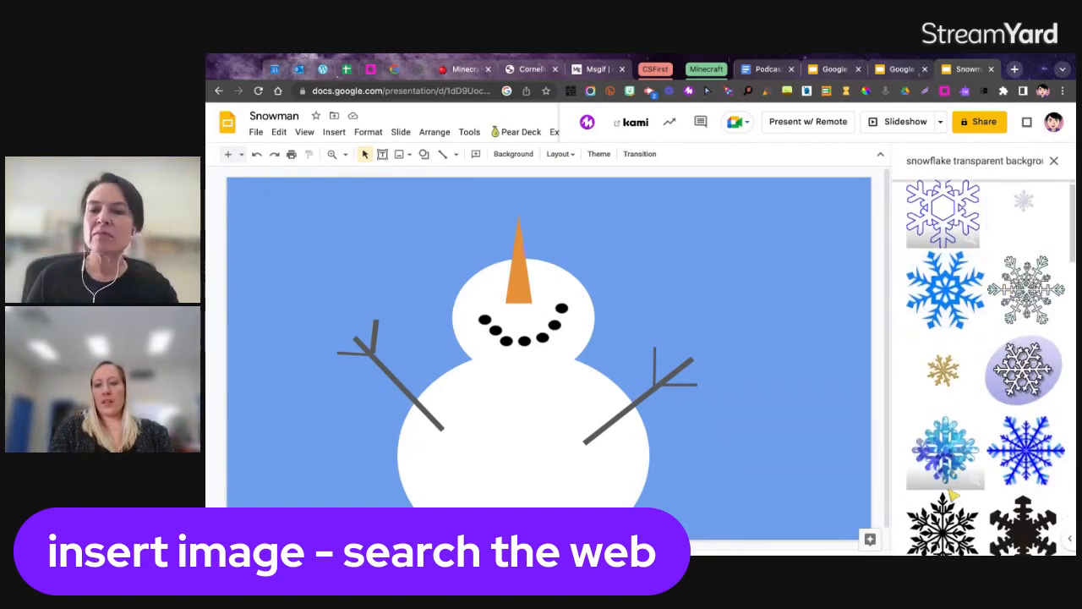
pyautogui.scroll(-1, 952, 494)
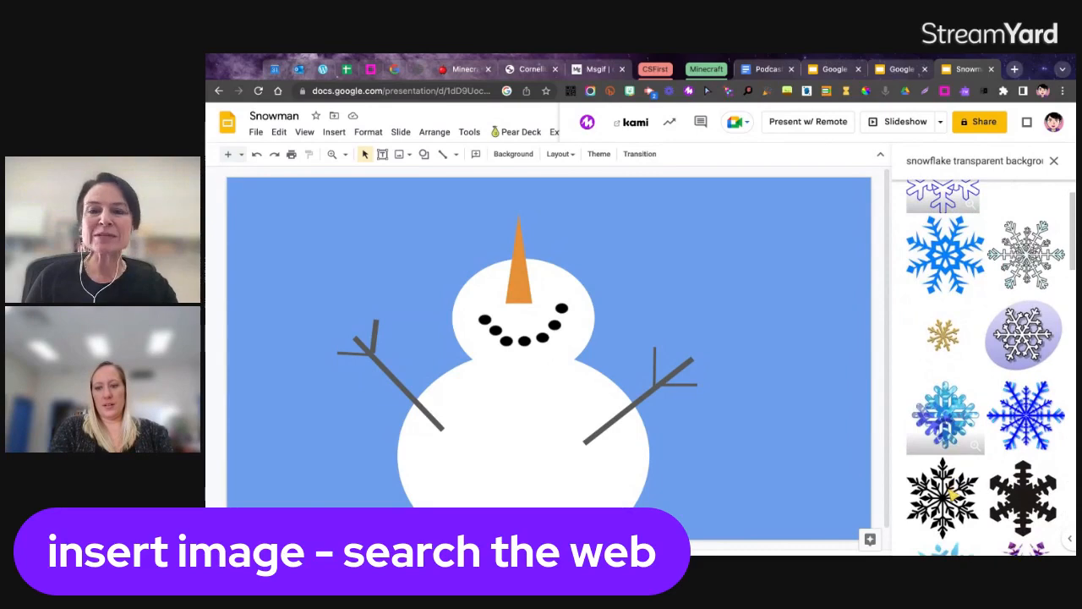
pyautogui.scroll(1, 952, 493)
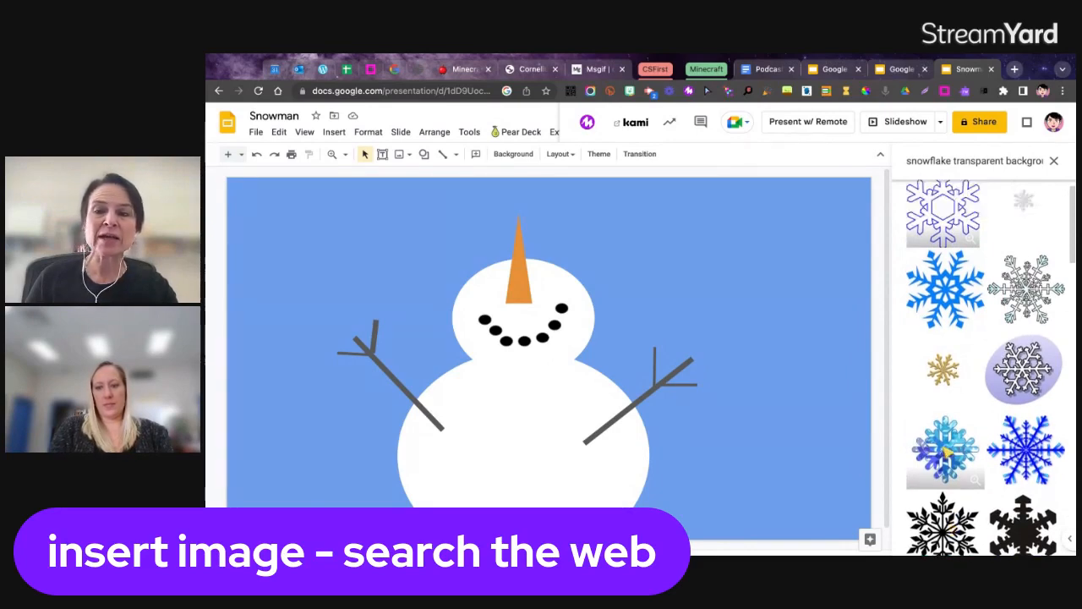
pyautogui.scroll(-2, 981, 456)
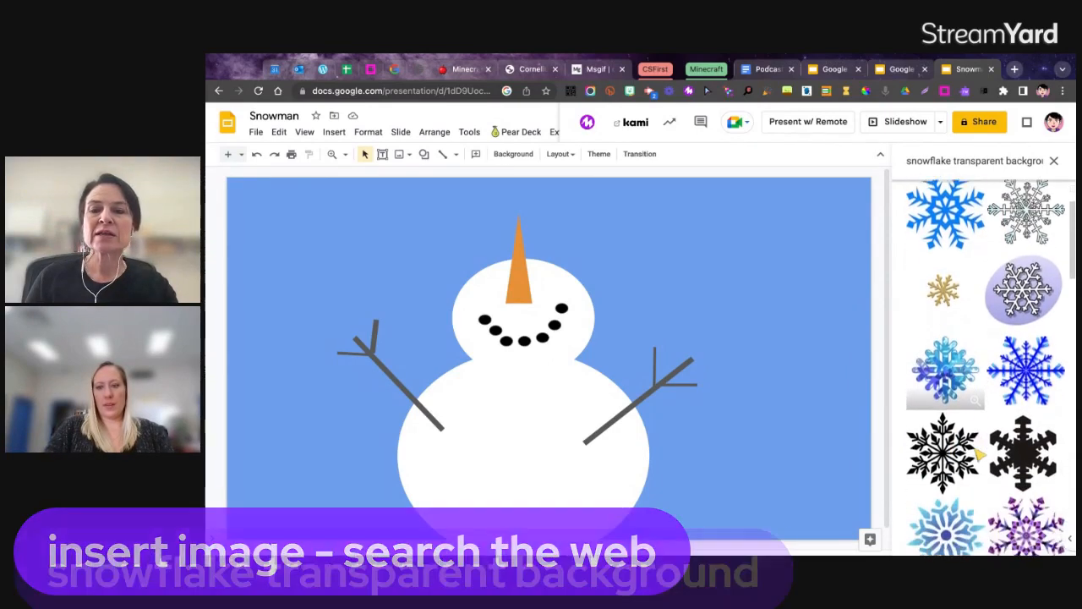
pyautogui.scroll(3, 989, 356)
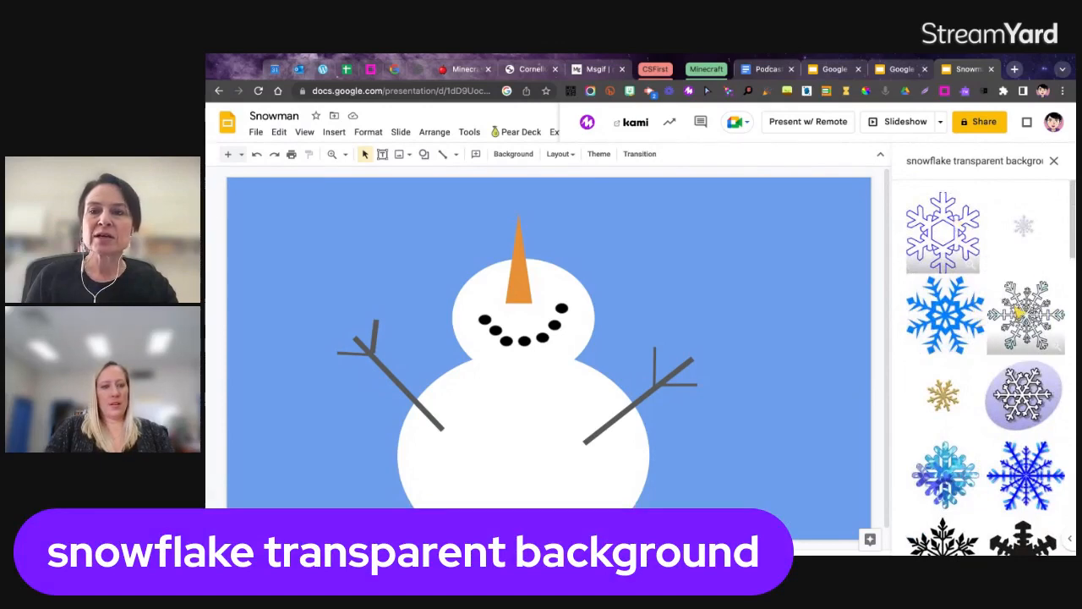
pyautogui.click(1028, 314)
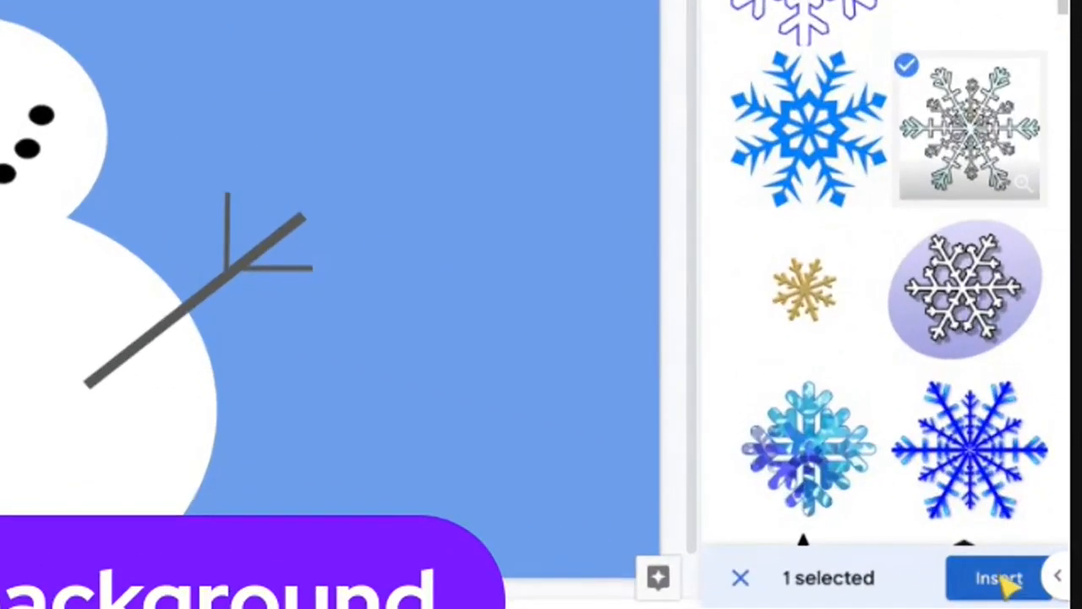
pyautogui.click(1024, 554)
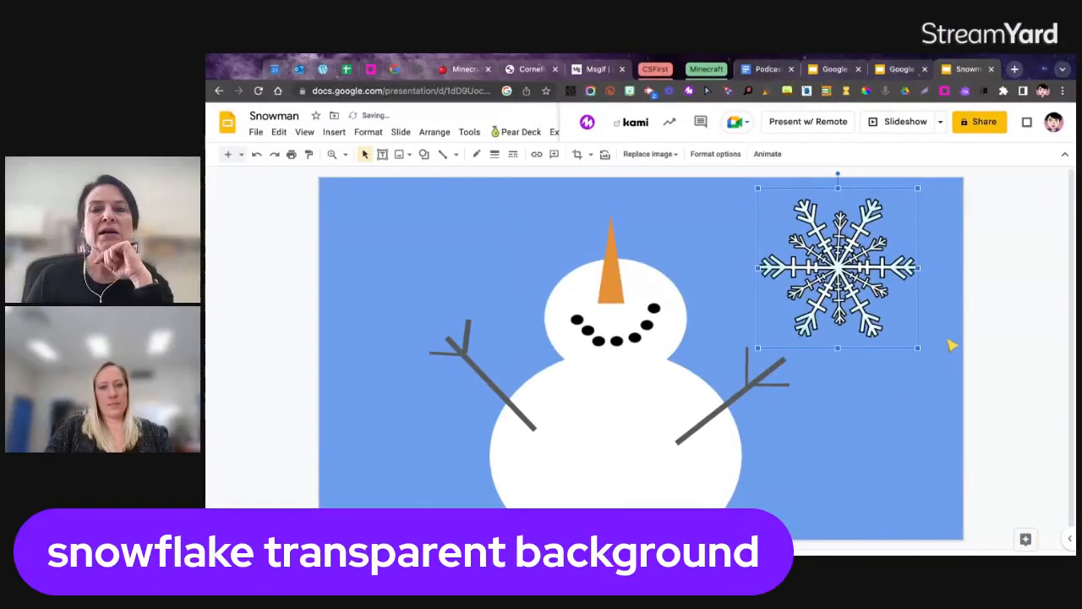
# - Position the snowflake in the sky to the right of the snowman's head and scale it down to a small size
pyautogui.moveTo(919, 349); pyautogui.dragTo(843, 273)
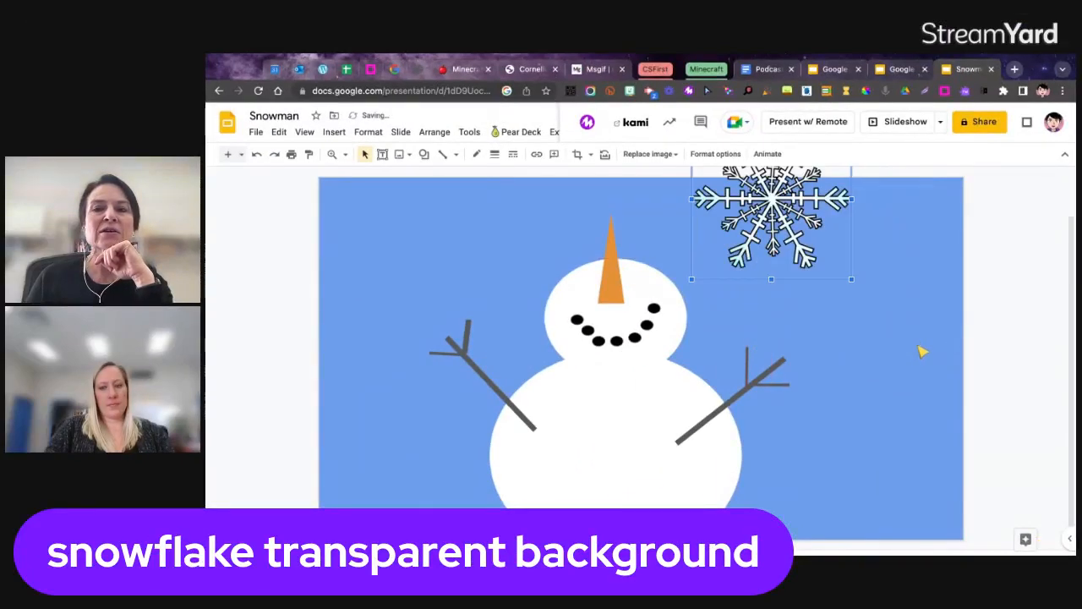
pyautogui.moveTo(797, 242); pyautogui.dragTo(857, 304)
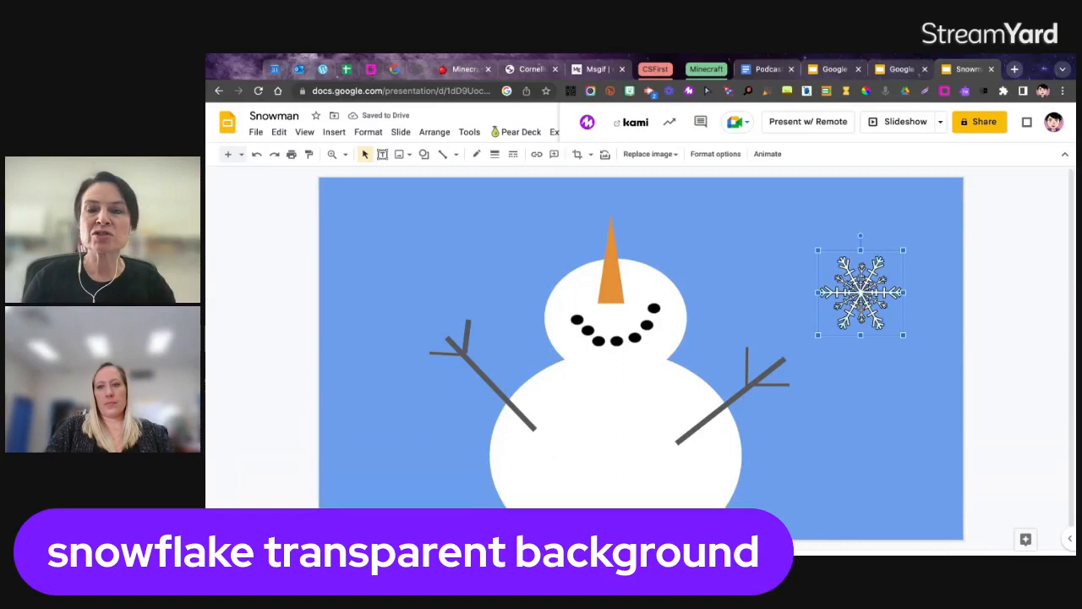
pyautogui.press('ctrl+super+j')
pyautogui.press('ctrl+super+j')
pyautogui.press('ctrl+super+j')
pyautogui.press('ctrl+super+j')
pyautogui.press('ctrl+super+j')
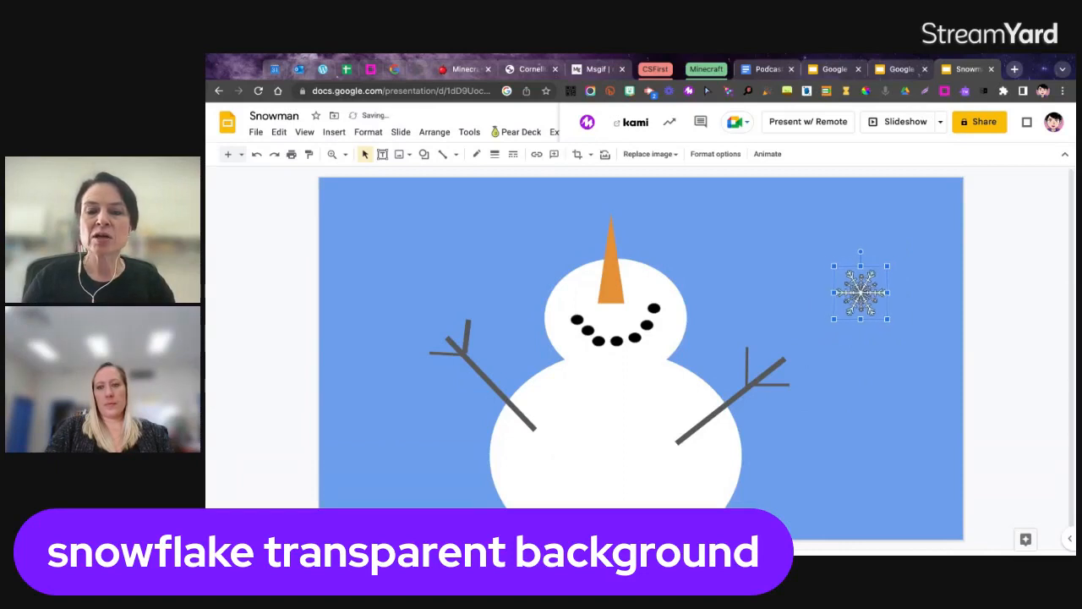
# - Try enlarging the snowflake in small increments and shrink it back to its small size
pyautogui.hotkey('ctrl', 'alt', 'k')
pyautogui.hotkey('ctrl', 'alt', 'k')
pyautogui.hotkey('ctrl', 'alt', 'k')
pyautogui.hotkey('ctrl', 'alt', 'k')
pyautogui.hotkey('ctrl', 'alt', 'j')
pyautogui.hotkey('ctrl', 'alt', 'j')
pyautogui.hotkey('ctrl', 'alt', 'j')
pyautogui.hotkey('ctrl', 'alt', 'j')
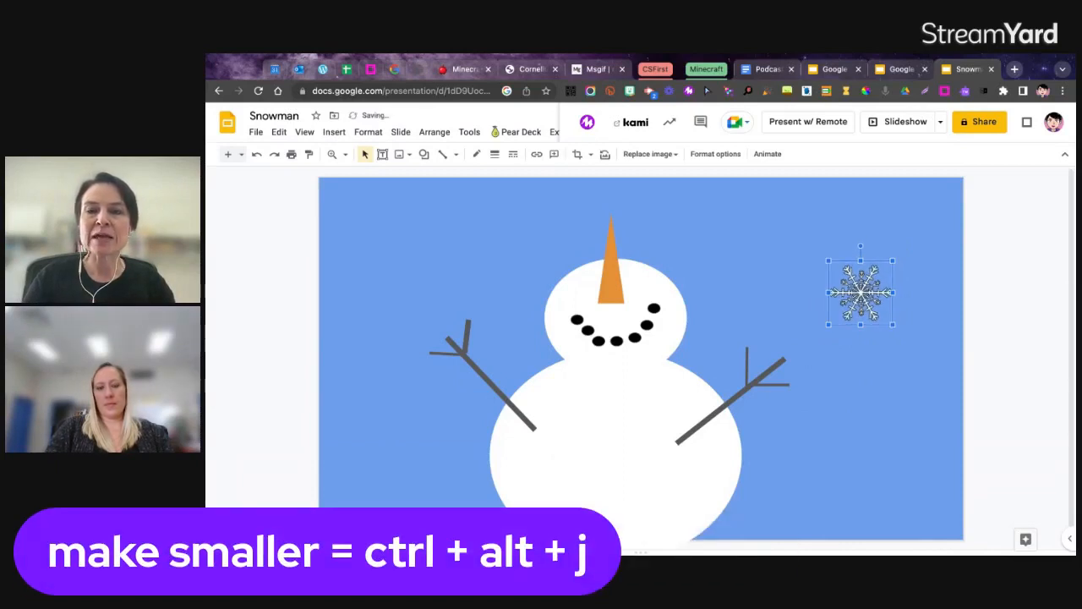
pyautogui.click(869, 342)
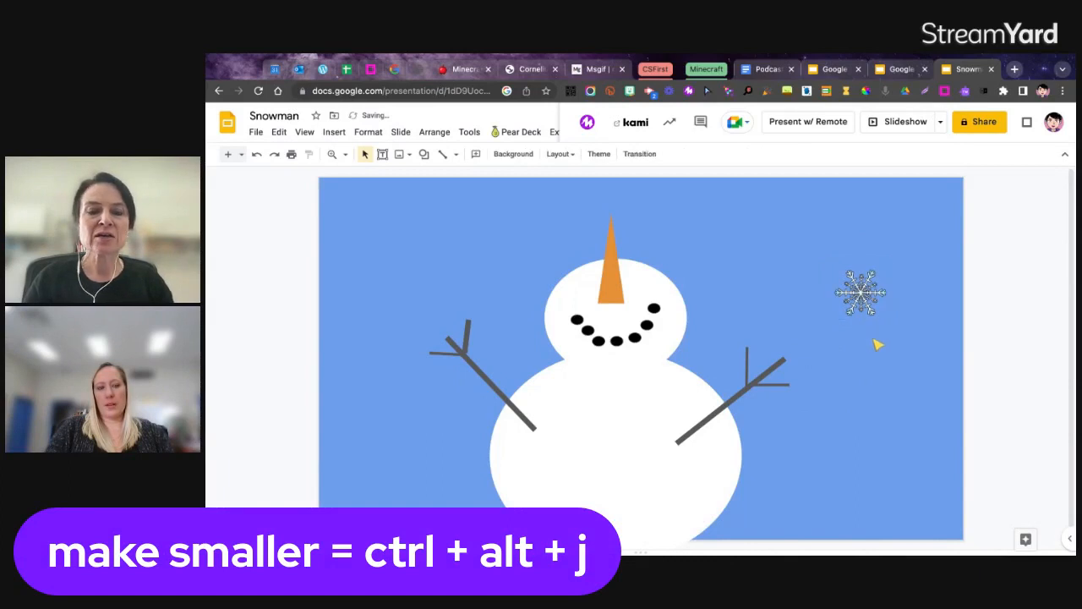
# - Duplicate the small snowflake five times
pyautogui.click(866, 296)
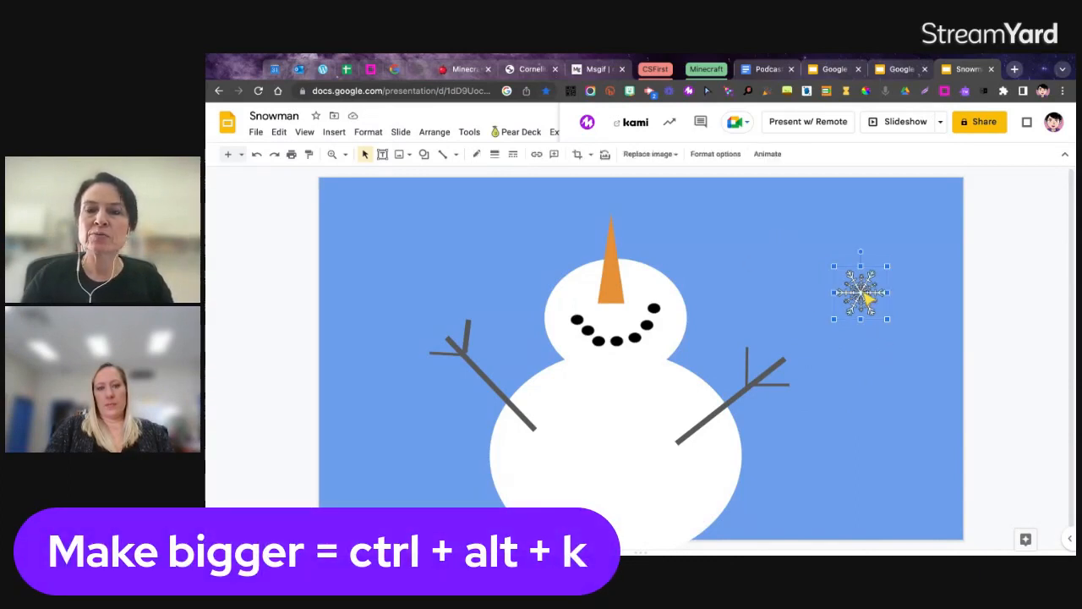
pyautogui.hotkey('ctrl', 'd')
pyautogui.hotkey('ctrl', 'd')
pyautogui.hotkey('ctrl', 'd')
pyautogui.hotkey('ctrl', 'd')
pyautogui.hotkey('ctrl', 'd')
pyautogui.hotkey('ctrl', 'd')
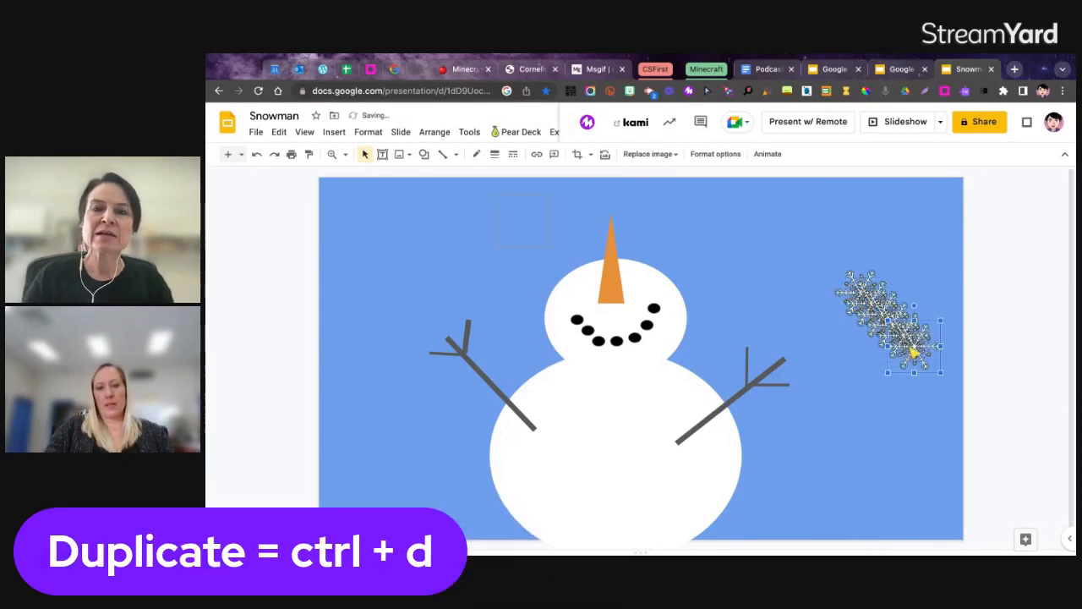
# - Move two snowflake copies to the sky at the slide's upper left and one to the upper right of the carrot nose
pyautogui.moveTo(913, 353); pyautogui.dragTo(371, 239)
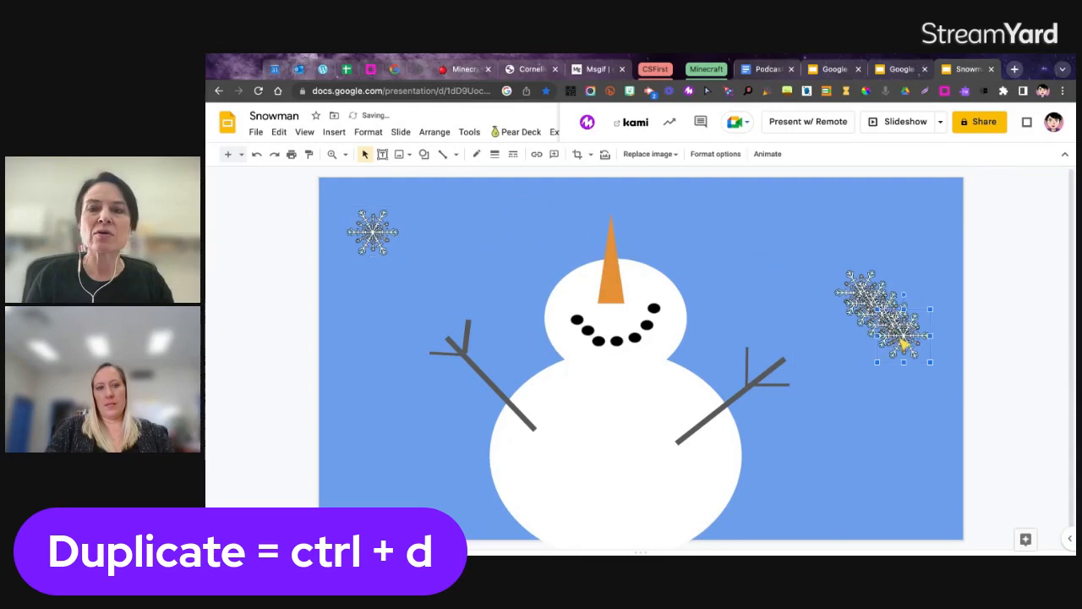
pyautogui.moveTo(900, 338); pyautogui.dragTo(489, 220)
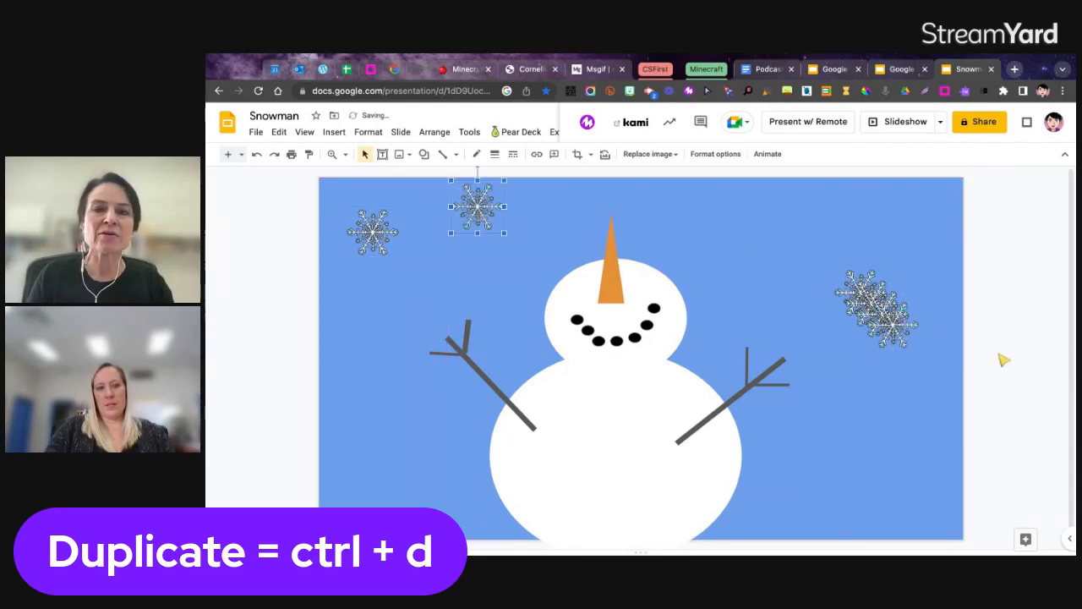
pyautogui.moveTo(894, 334); pyautogui.dragTo(772, 232)
# - Spread out the remaining overlapping snowflakes, moving one left to just above the right arm and another up near the slide's upper-right corner
pyautogui.click(880, 311)
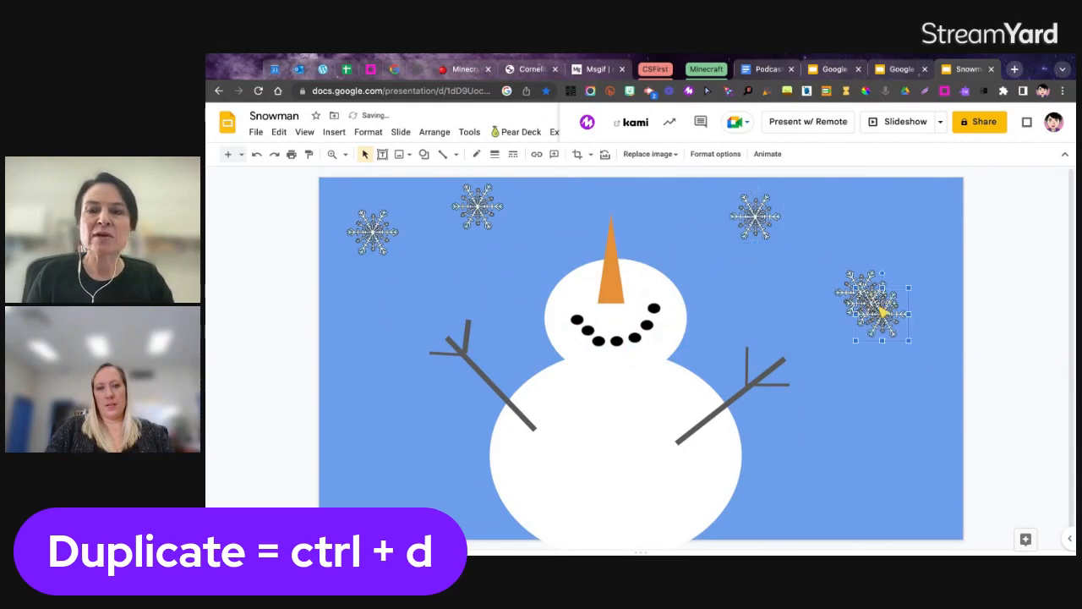
pyautogui.press('Left')
pyautogui.press('Left')
pyautogui.press('Left')
pyautogui.press('Left')
pyautogui.press('Left')
pyautogui.press('Left')
pyautogui.press('Left')
pyautogui.press('Left')
pyautogui.press('Left')
pyautogui.press('Left')
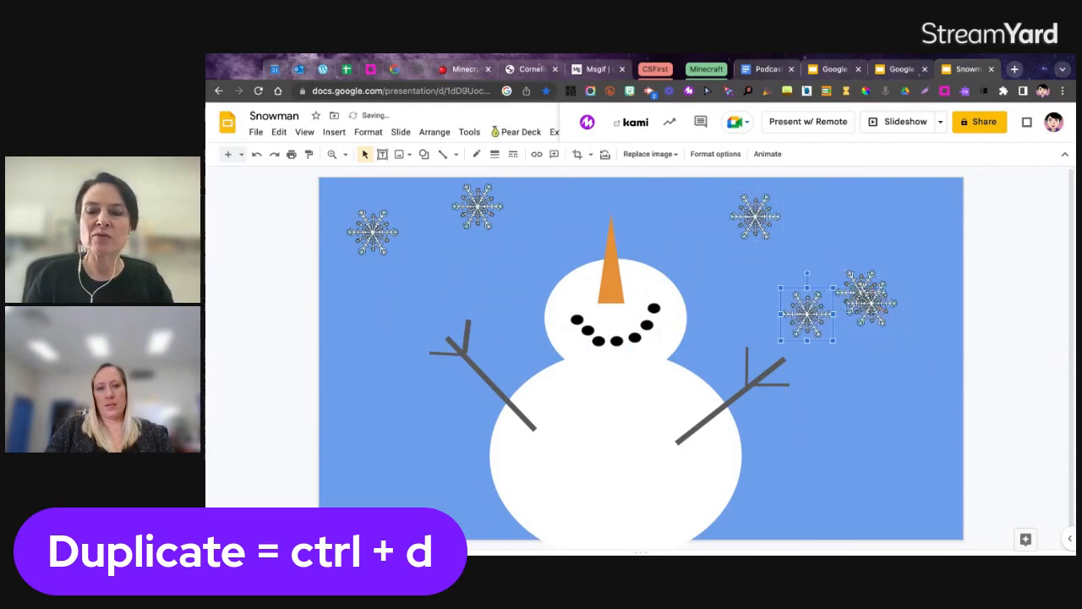
pyautogui.click(880, 311)
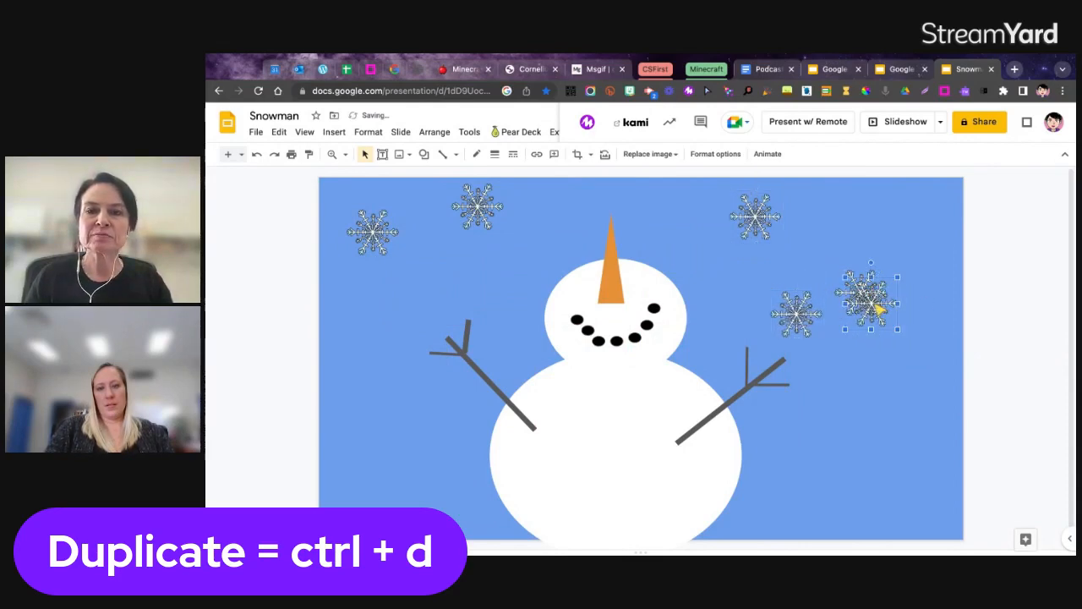
pyautogui.moveTo(879, 312); pyautogui.dragTo(889, 234)
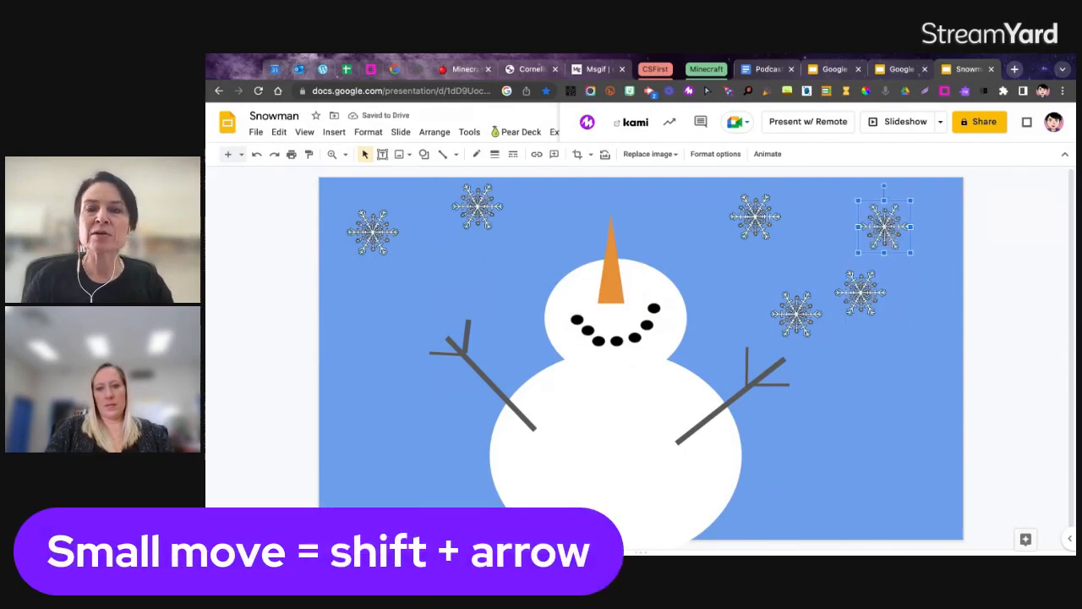
# - Shrink the upper-right corner snowflake to a much smaller size and the upper-left corner one by a smaller amount
pyautogui.hotkey('ctrl', 'alt', 'j')
pyautogui.hotkey('ctrl', 'alt', 'j')
pyautogui.hotkey('ctrl', 'alt', 'j')
pyautogui.hotkey('ctrl', 'alt', 'j')
pyautogui.hotkey('ctrl', 'alt', 'j')
pyautogui.hotkey('ctrl', 'alt', 'j')
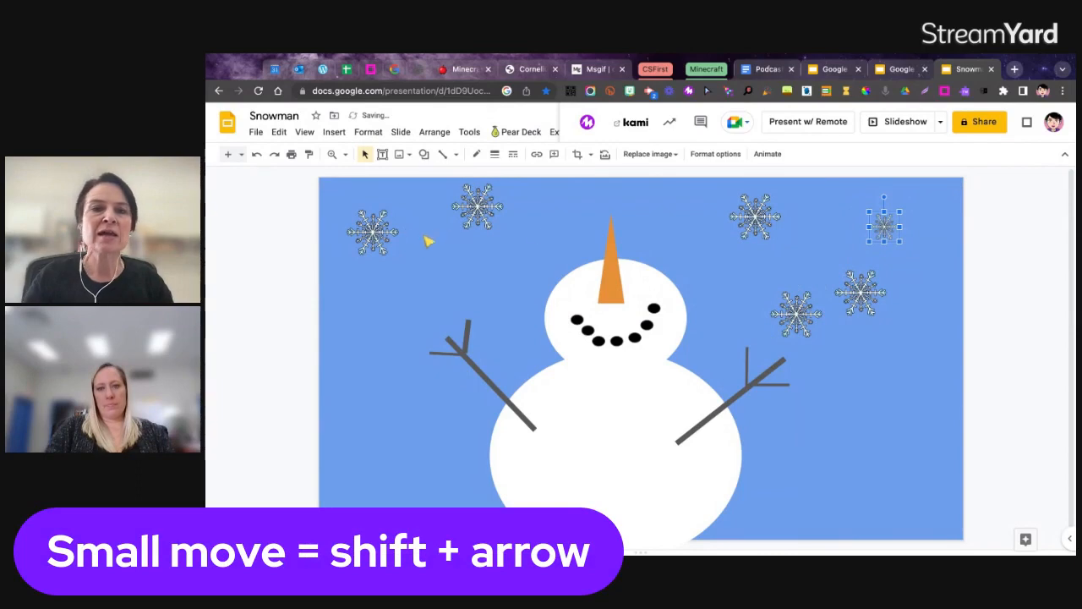
pyautogui.click(379, 235)
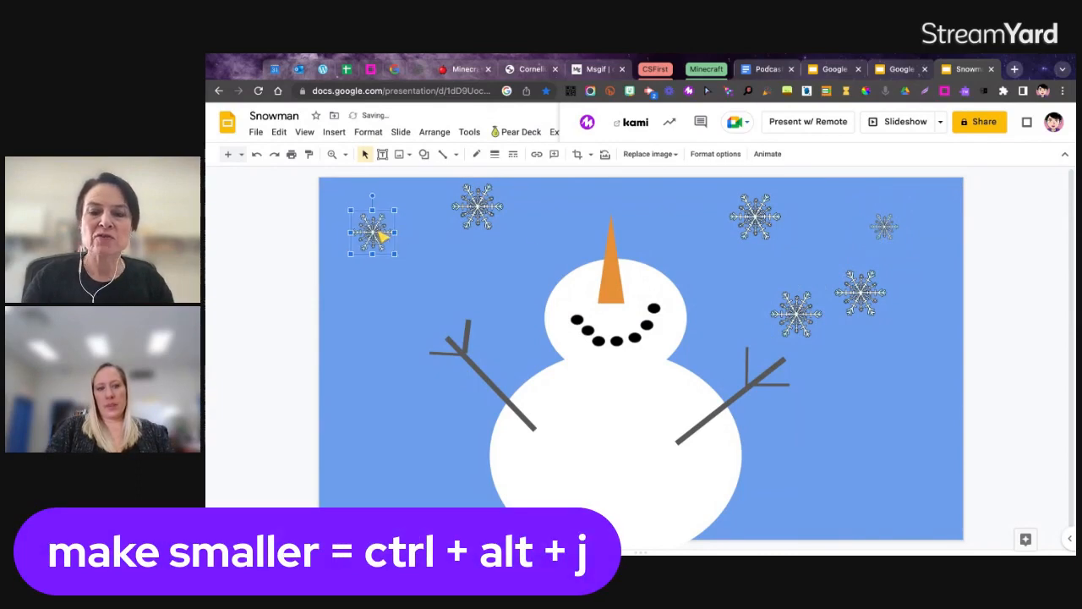
pyautogui.hotkey('ctrl', 'alt', 'j')
pyautogui.hotkey('ctrl', 'alt', 'j')
# - Enlarge the second snowflake from the left and move it down so it sits fully within the slide
pyautogui.click(481, 210)
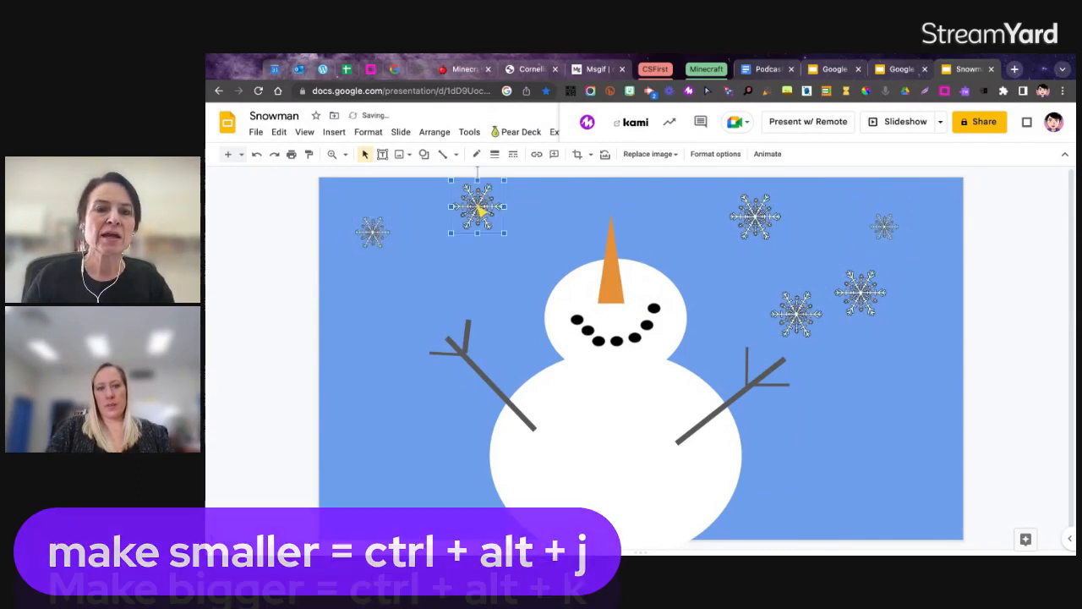
pyautogui.hotkey('ctrl', 'alt', 'k')
pyautogui.hotkey('ctrl', 'alt', 'k')
pyautogui.hotkey('ctrl', 'alt', 'k')
pyautogui.hotkey('ctrl', 'alt', 'k')
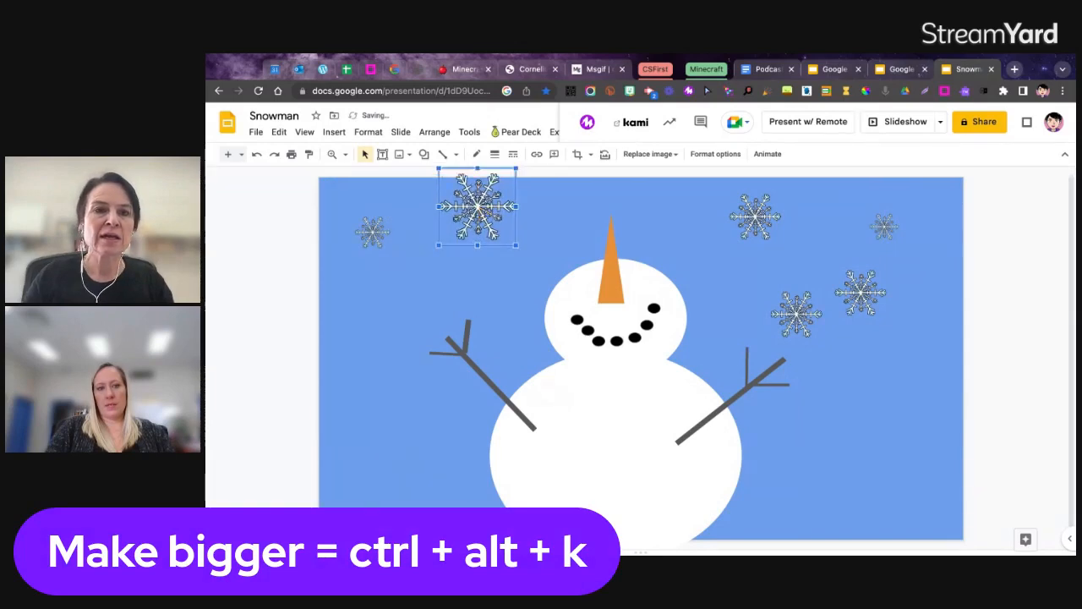
pyautogui.moveTo(462, 178); pyautogui.dragTo(462, 198)
# - Duplicate the snowflake above the right arm and place two copies side by side near the left arm's twigs
pyautogui.click(798, 333)
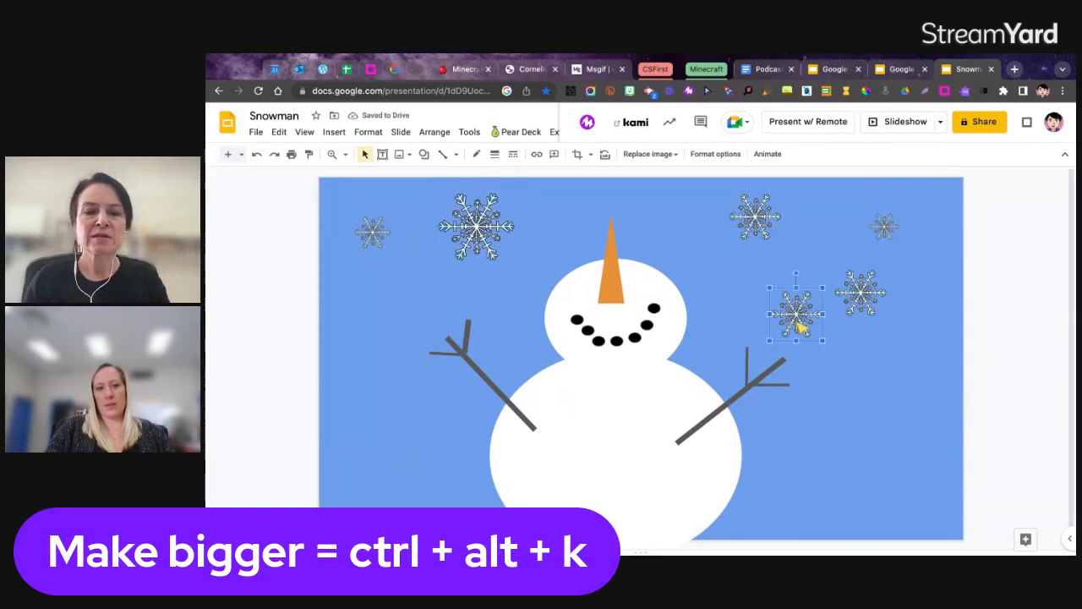
pyautogui.moveTo(801, 329)
pyautogui.mouseDown()
pyautogui.moveTo(376, 342)
pyautogui.moveTo(428, 312)
pyautogui.mouseUp()
pyautogui.hotkey('ctrl', 'd')
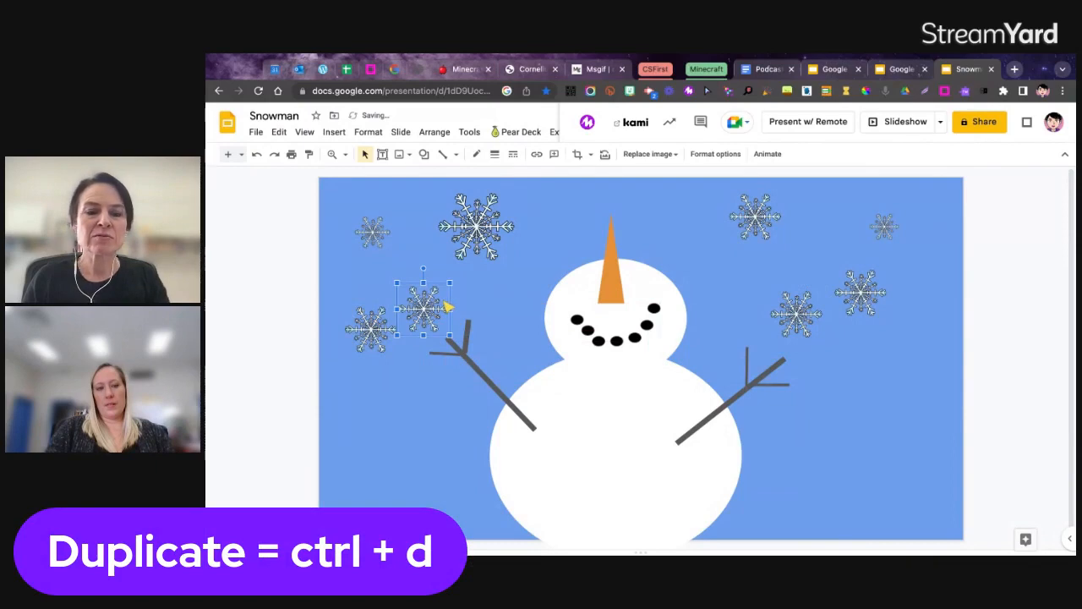
# - Shrink the snowflake copy nearest the left arm's twigs until it is the smallest in the sky
pyautogui.hotkey('ctrl', 'alt', 'j')
pyautogui.hotkey('ctrl', 'alt', 'j')
pyautogui.hotkey('ctrl', 'alt', 'j')
pyautogui.hotkey('ctrl', 'alt', 'j')
pyautogui.hotkey('ctrl', 'alt', 'j')
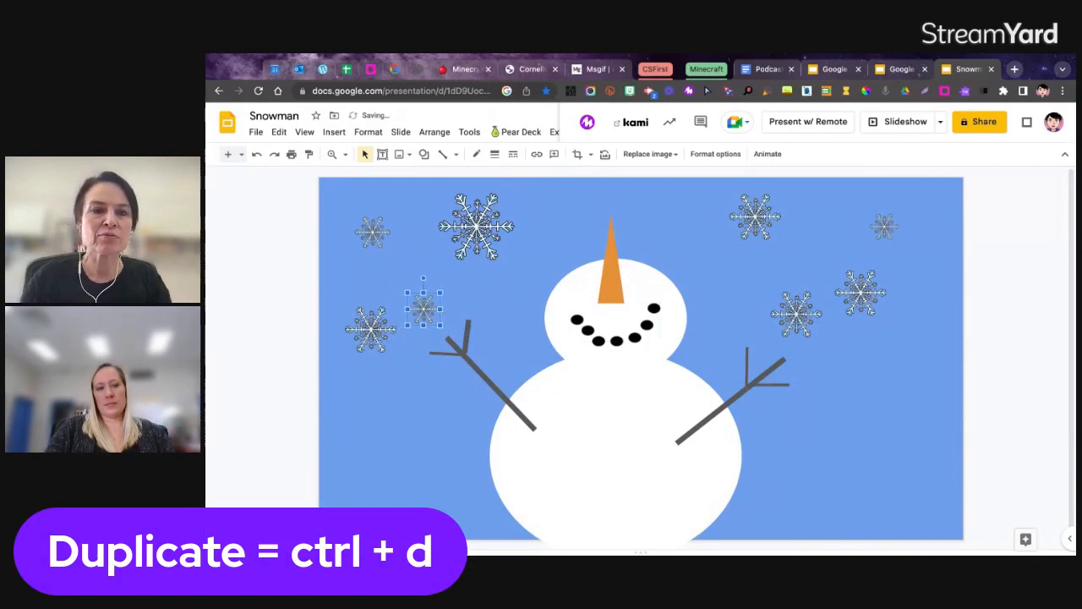
pyautogui.hotkey('ctrl', 'alt', 'j')
pyautogui.hotkey('ctrl', 'alt', 'j')
# - Nudge the largest snowflake toward the nose and spread apart the two snowflakes above the right arm
pyautogui.moveTo(486, 229); pyautogui.dragTo(508, 236)
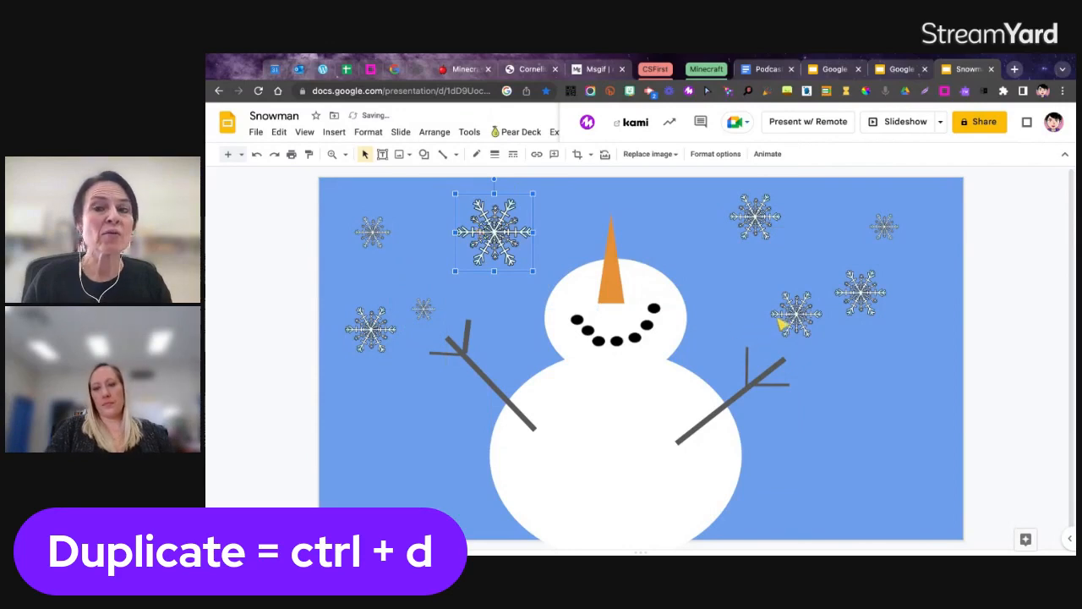
pyautogui.moveTo(794, 321); pyautogui.dragTo(792, 315)
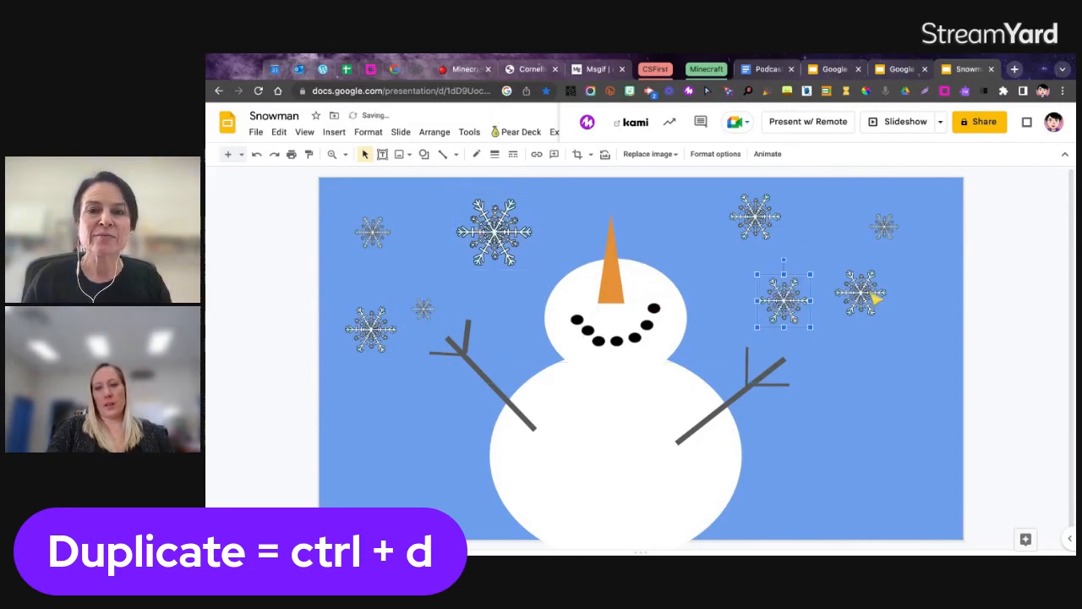
pyautogui.moveTo(876, 298); pyautogui.dragTo(894, 306)
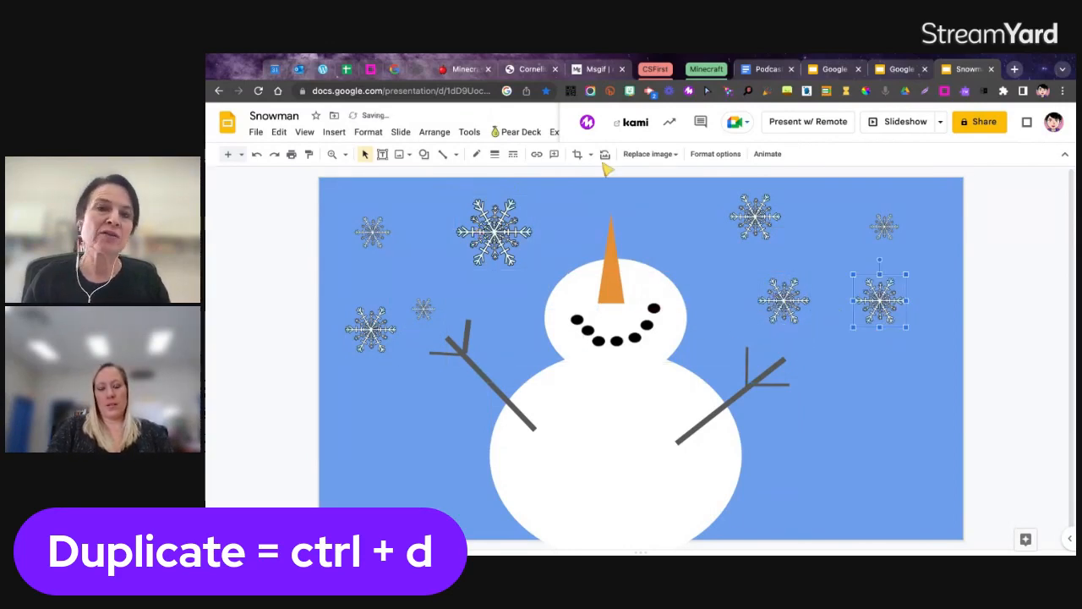
# - Search web images for "scarf transparent background" and shorten the query to "scarf transparent"
pyautogui.click(335, 132)
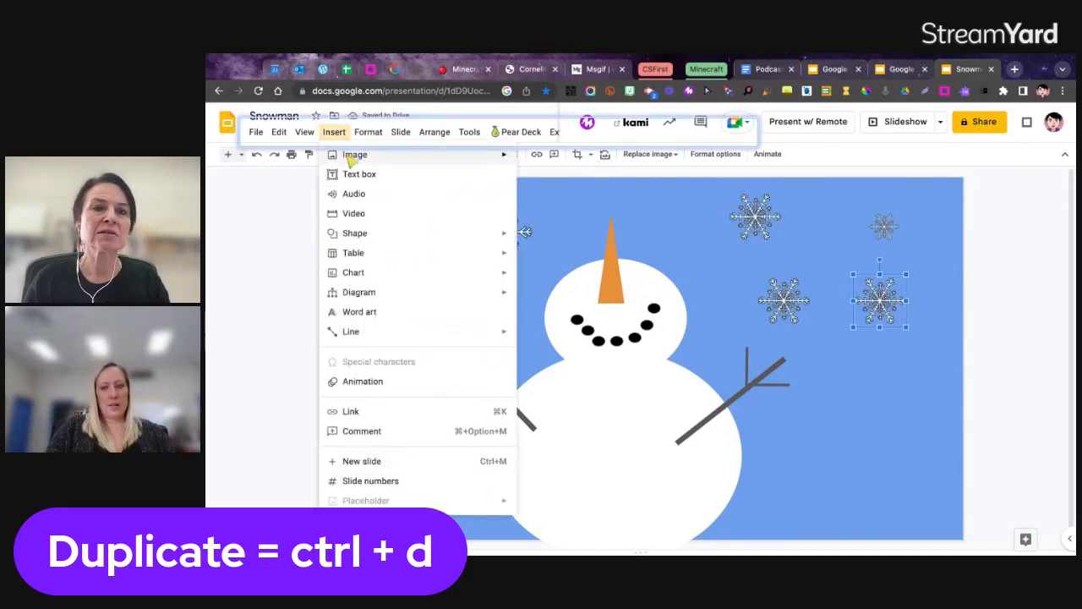
pyautogui.moveTo(366, 138)
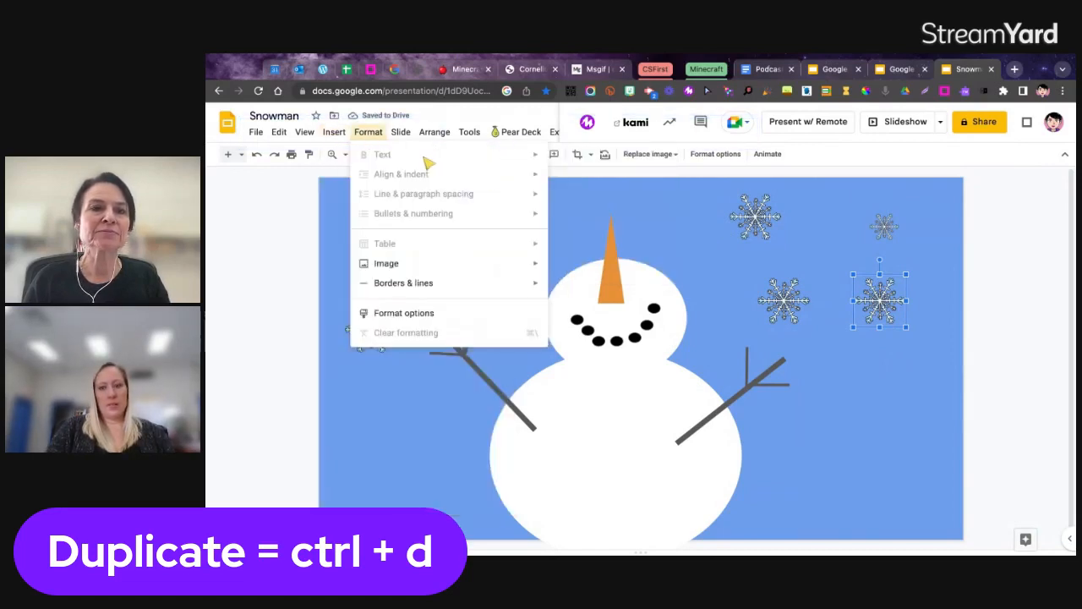
pyautogui.moveTo(335, 133)
pyautogui.click(562, 183)
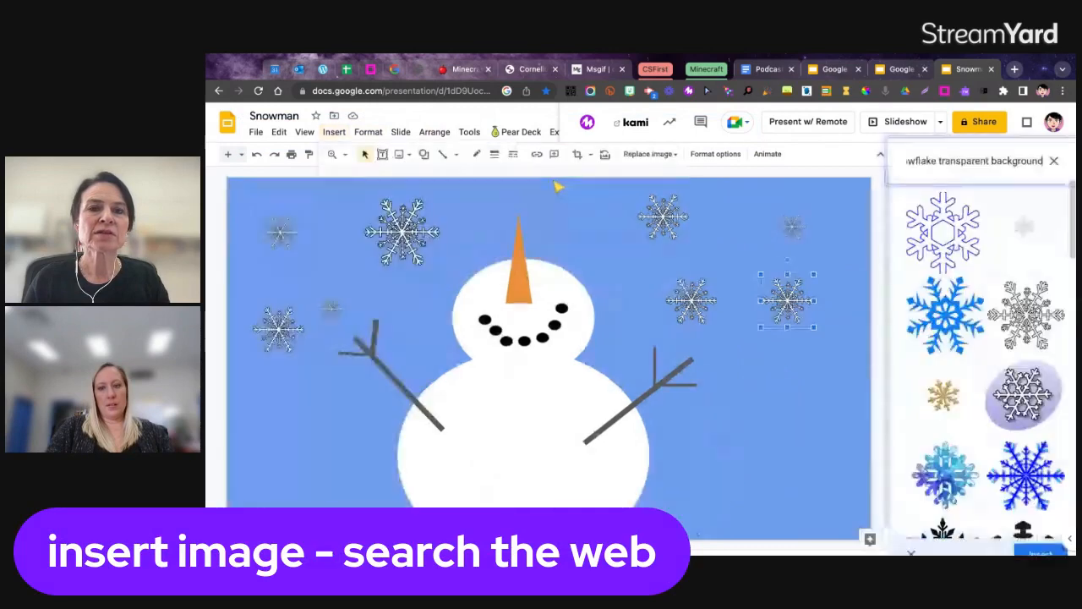
pyautogui.click(938, 165)
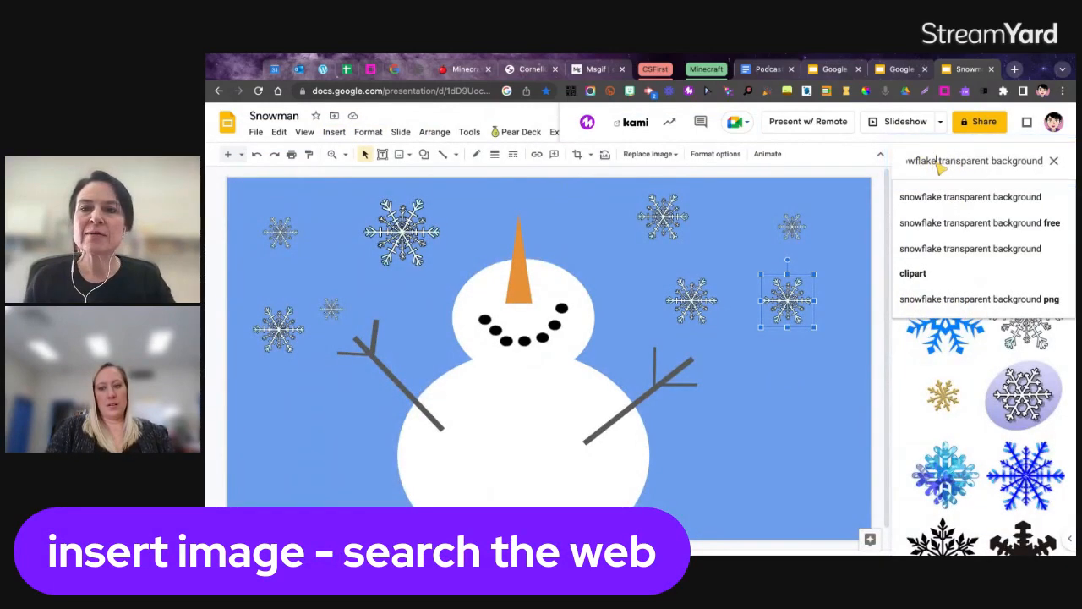
pyautogui.doubleClick(940, 166)
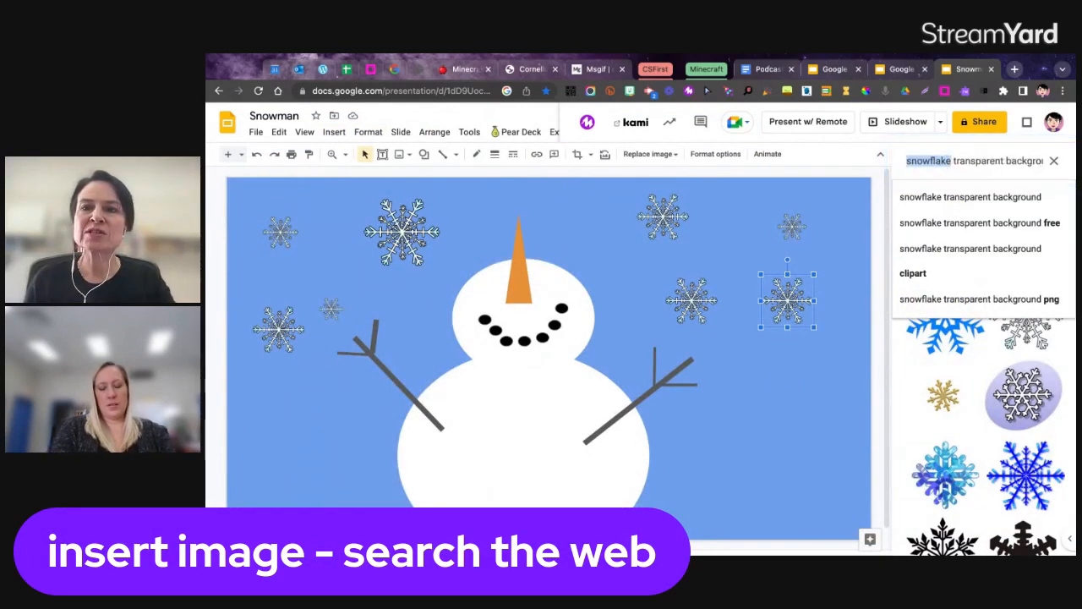
pyautogui.write('scar')
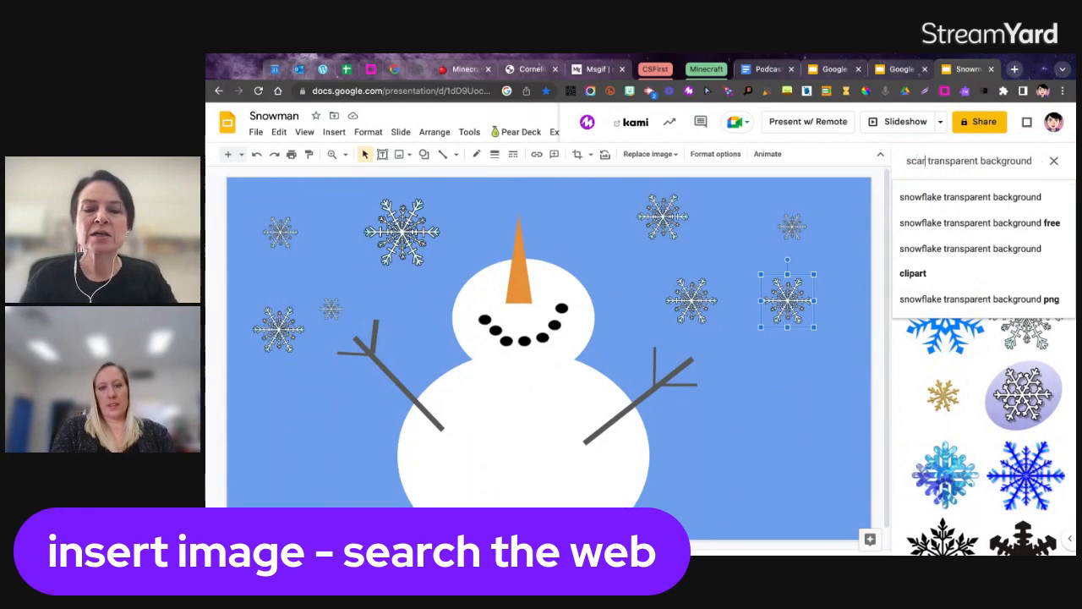
pyautogui.write('f')
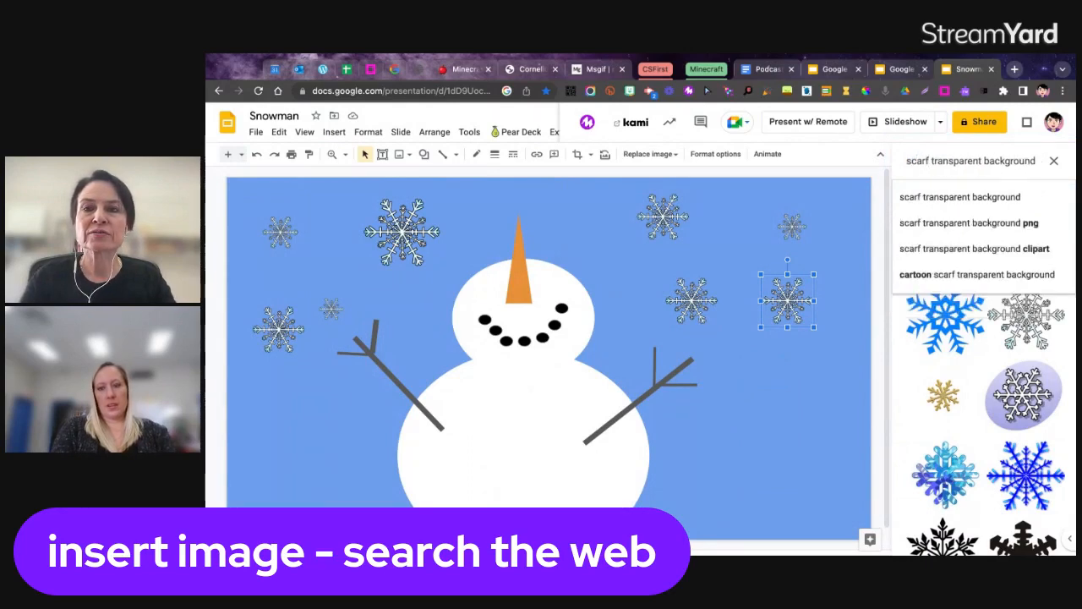
pyautogui.press('Return')
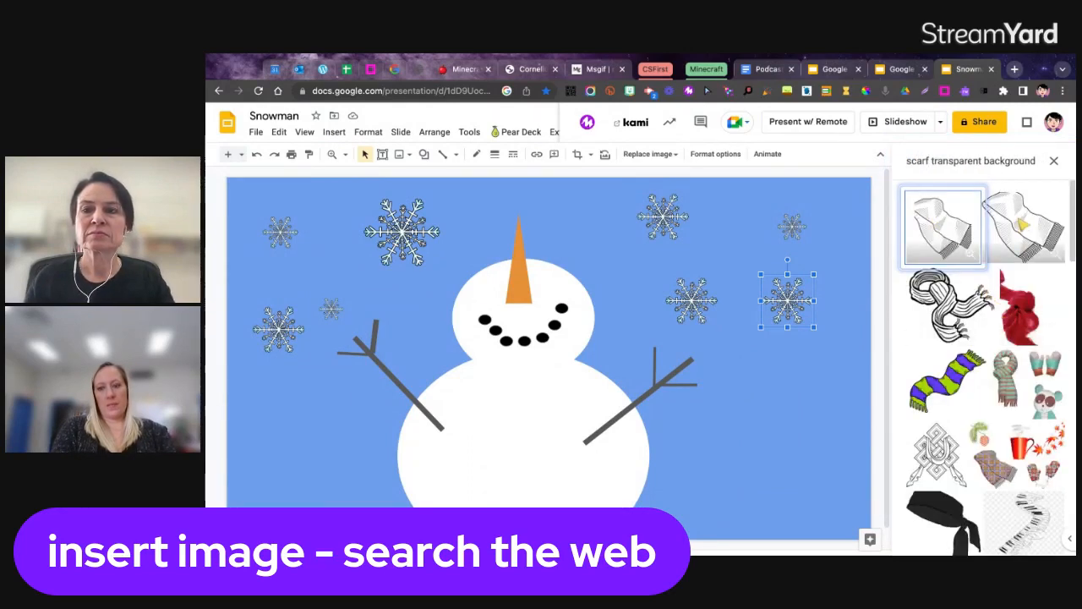
pyautogui.doubleClick(987, 162)
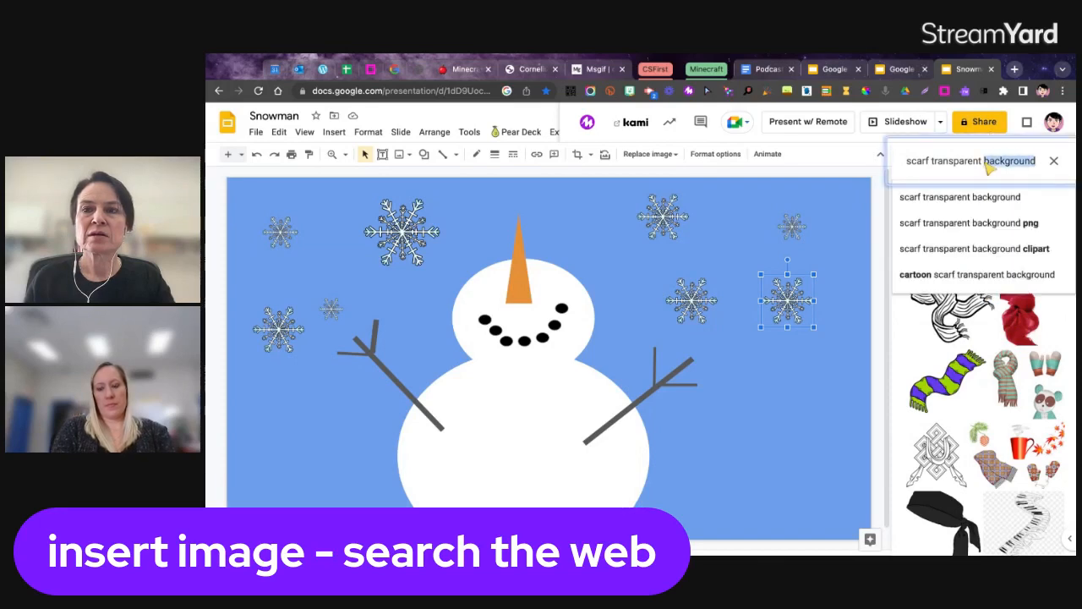
pyautogui.press('BackSpace')
pyautogui.press('Return')
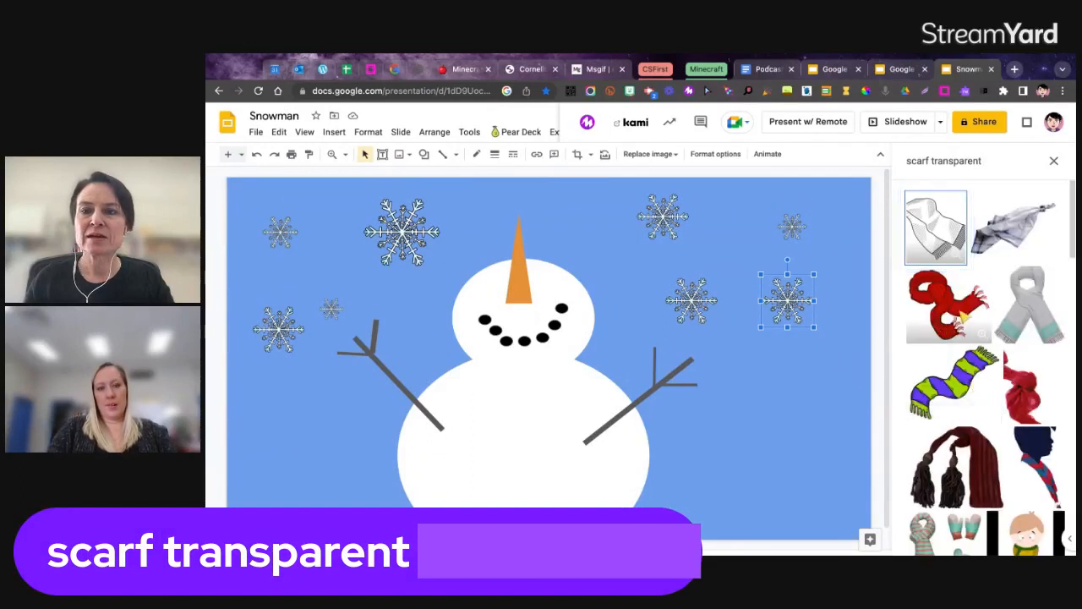
# - Browse the scarf image results and insert the red knitted scarf with two fringed ends on the slide
pyautogui.scroll(-3, 959, 338)
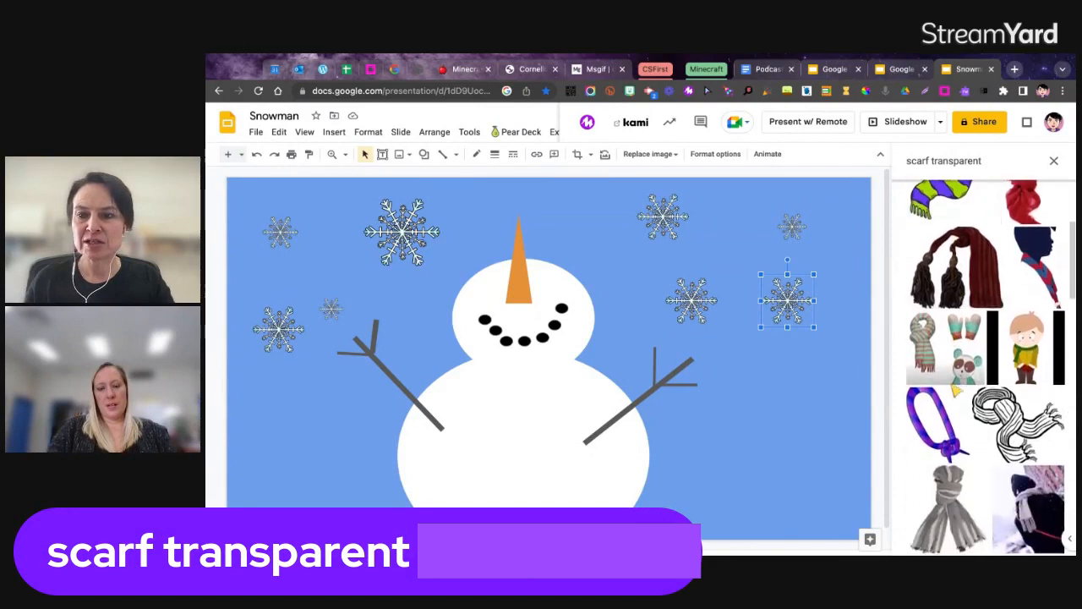
pyautogui.scroll(-5, 955, 392)
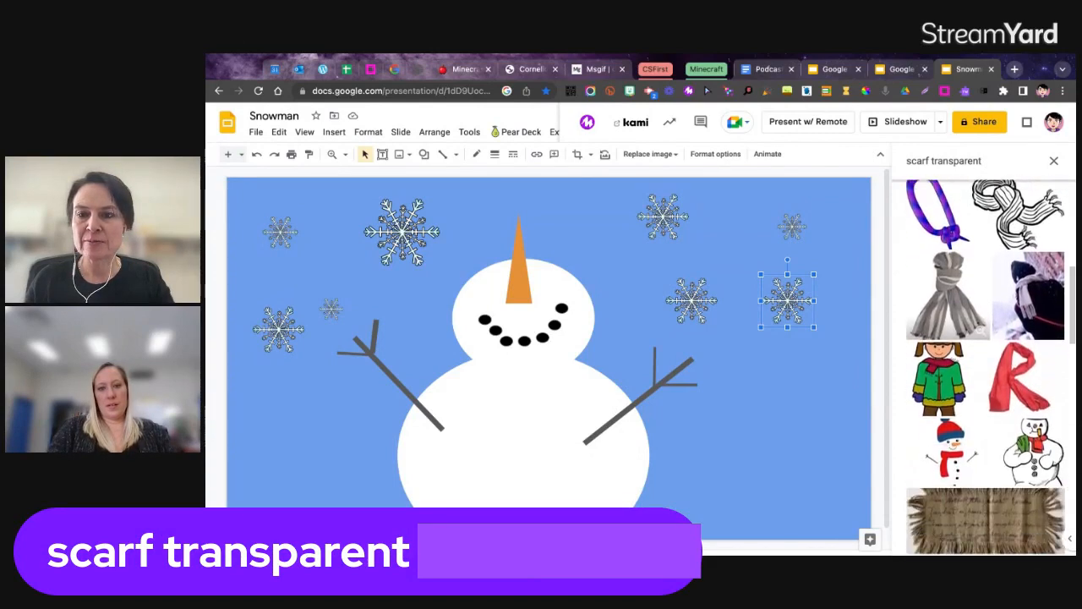
pyautogui.scroll(-2, 955, 364)
pyautogui.scroll(10, 938, 254)
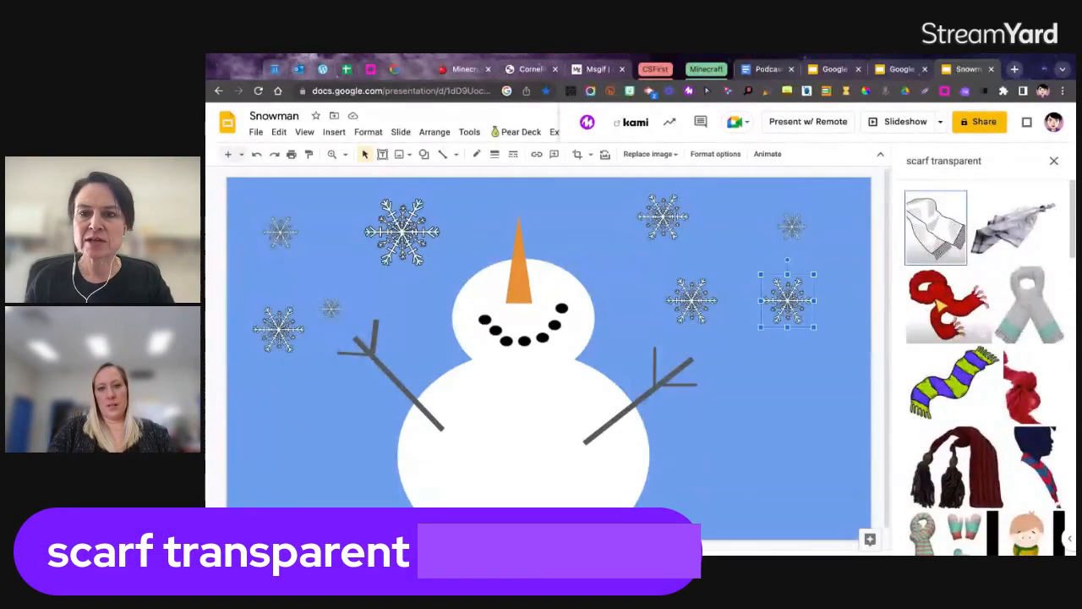
pyautogui.click(940, 297)
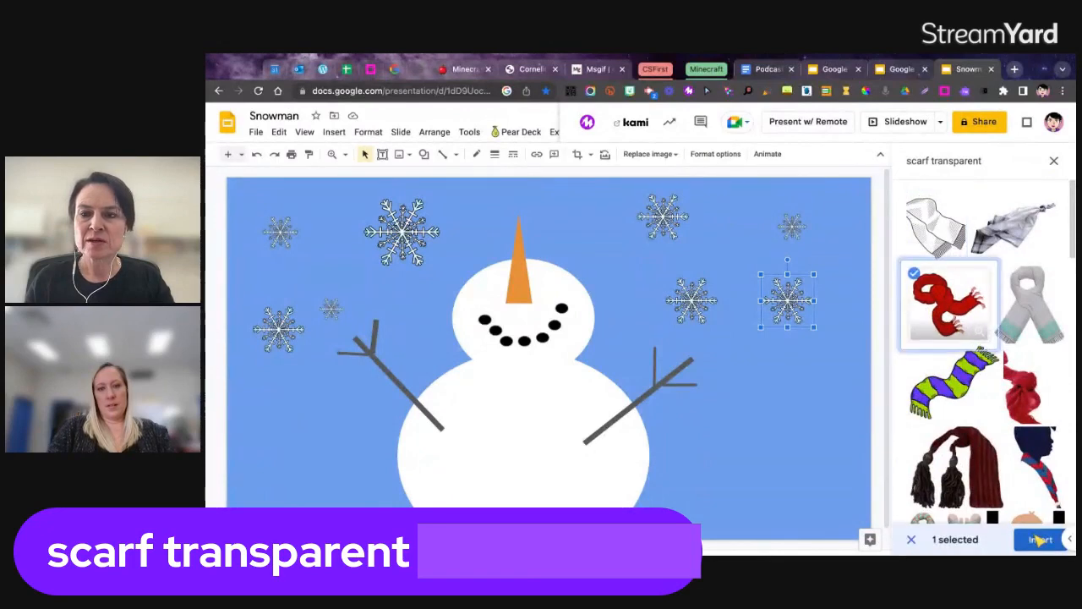
pyautogui.click(1038, 537)
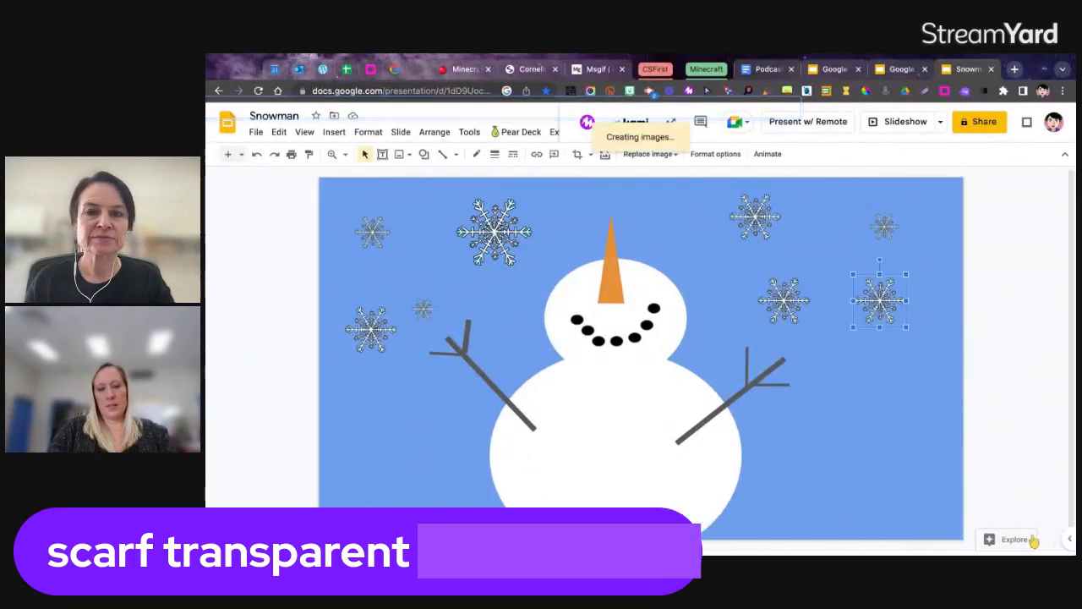
# - Move the scarf onto the snowman's neck, enlarge it to wider than the head, and reposition it just below the nose
pyautogui.moveTo(864, 416); pyautogui.dragTo(642, 376)
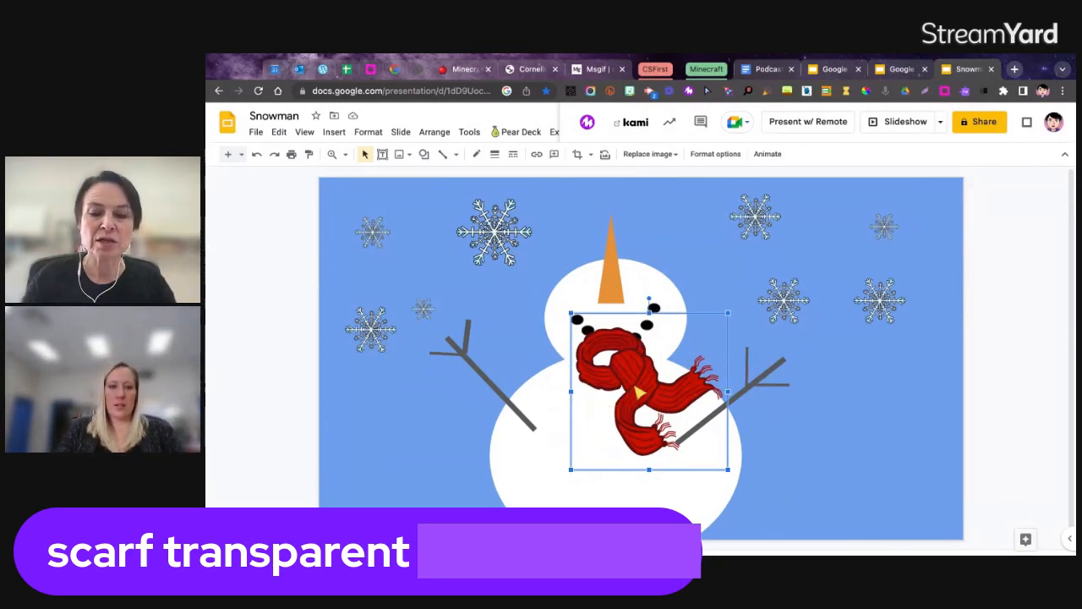
pyautogui.press('ctrl+super+k')
pyautogui.press('ctrl+super+k')
pyautogui.press('ctrl+super+k')
pyautogui.press('ctrl+super+k')
pyautogui.press('ctrl+super+k')
pyautogui.press('ctrl+super+k')
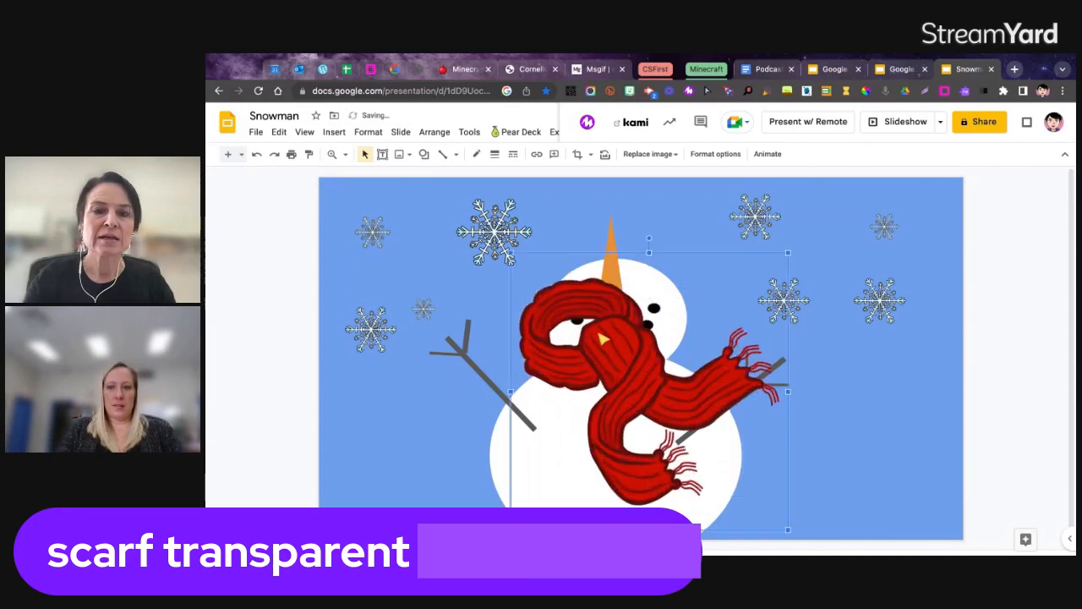
pyautogui.moveTo(602, 338); pyautogui.dragTo(635, 362)
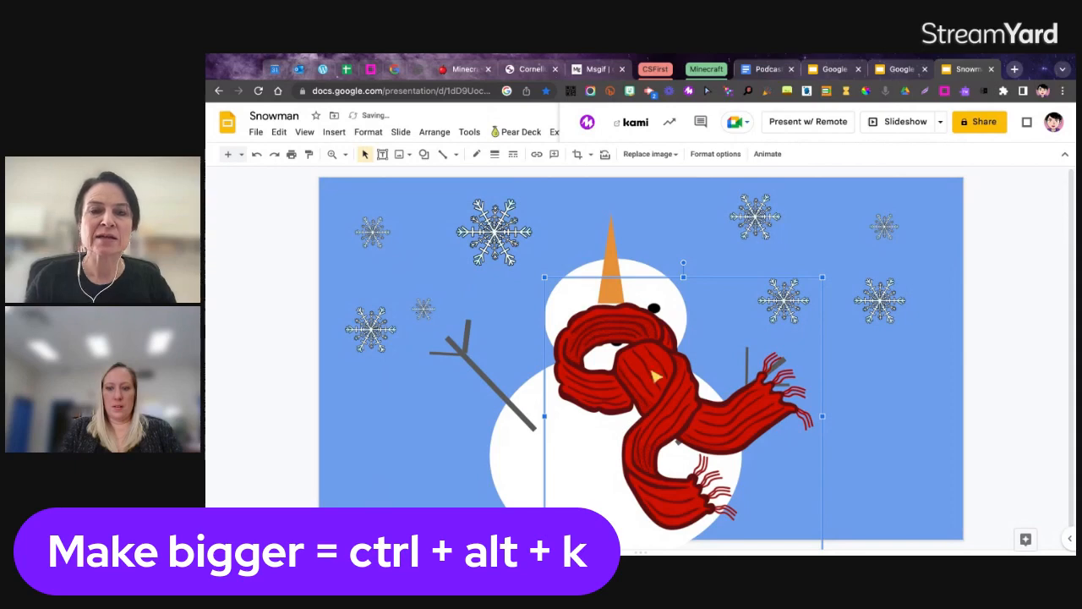
# - Send the red scarf to the back of the stacking order, behind the snowman's head and body
pyautogui.click(946, 384)
pyautogui.rightClick(640, 399)
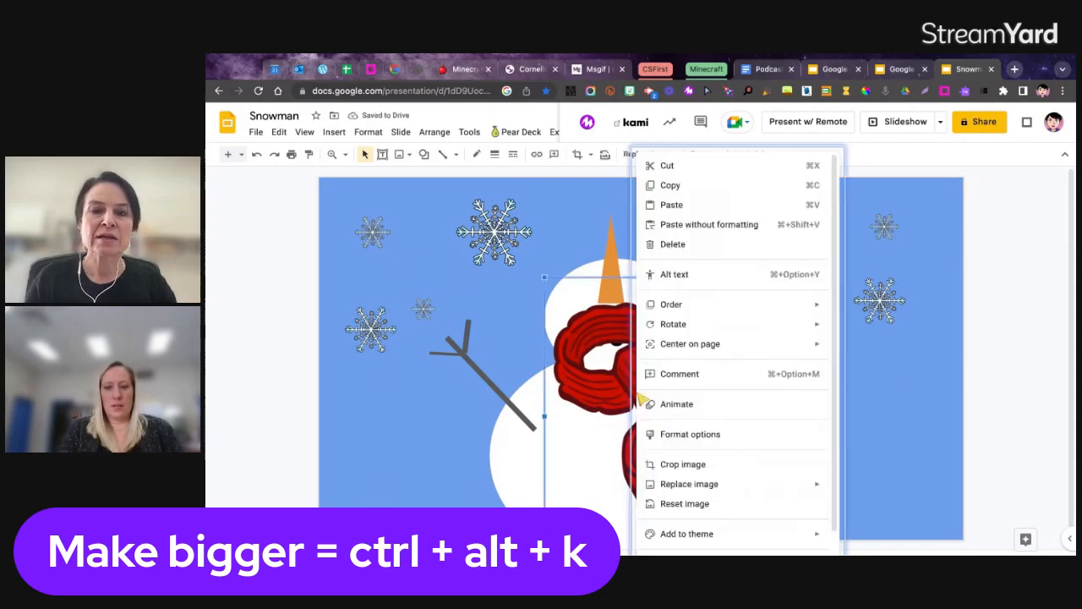
pyautogui.moveTo(701, 312)
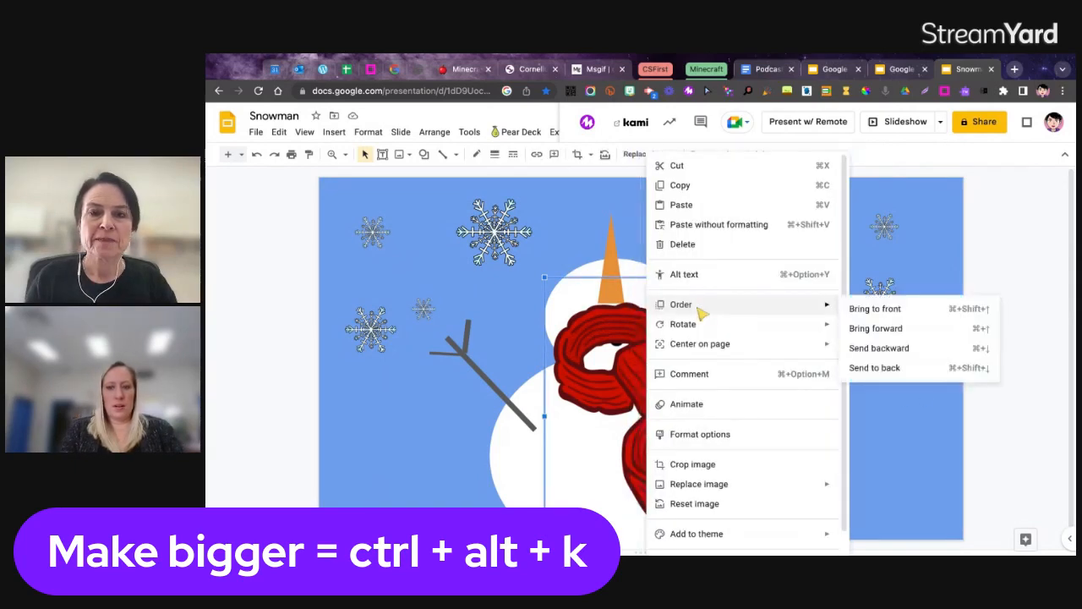
pyautogui.click(881, 368)
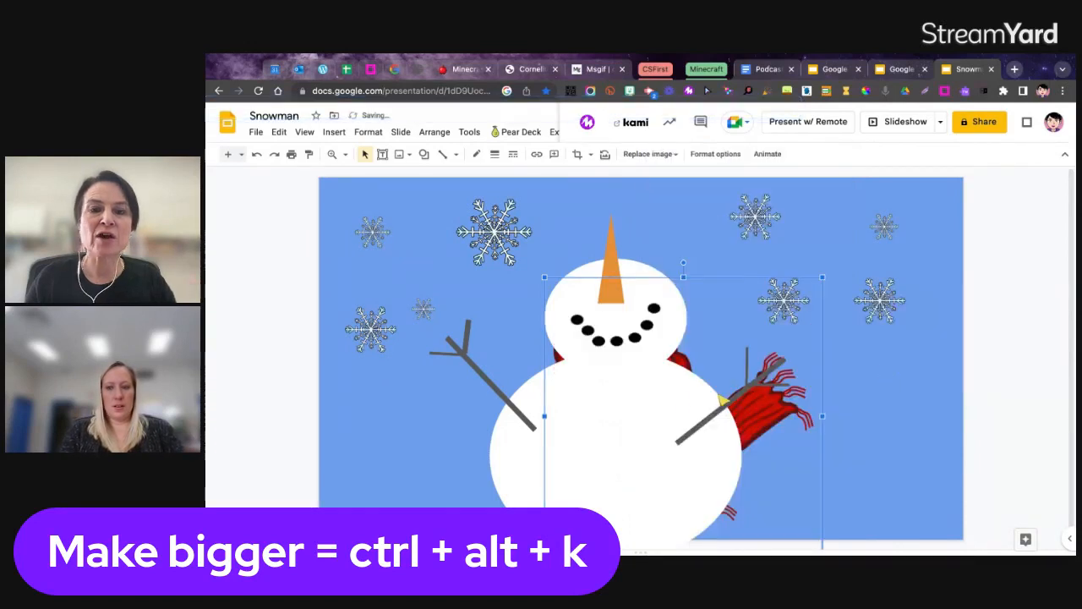
# - Send the snowman's large body circle to the back so the scarf lies between the body and head
pyautogui.click(516, 454)
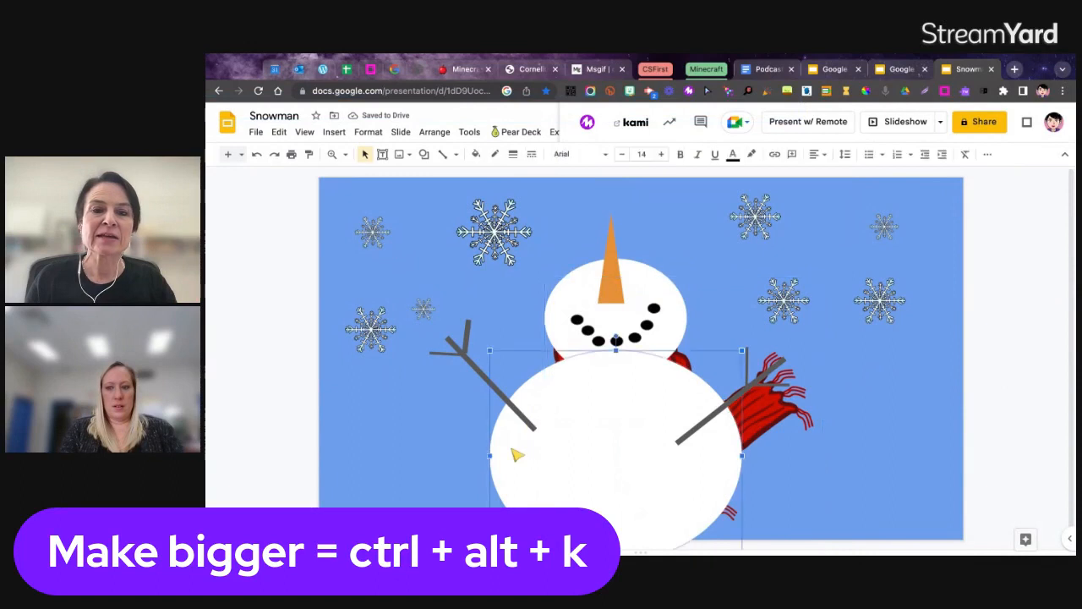
pyautogui.rightClick(520, 454)
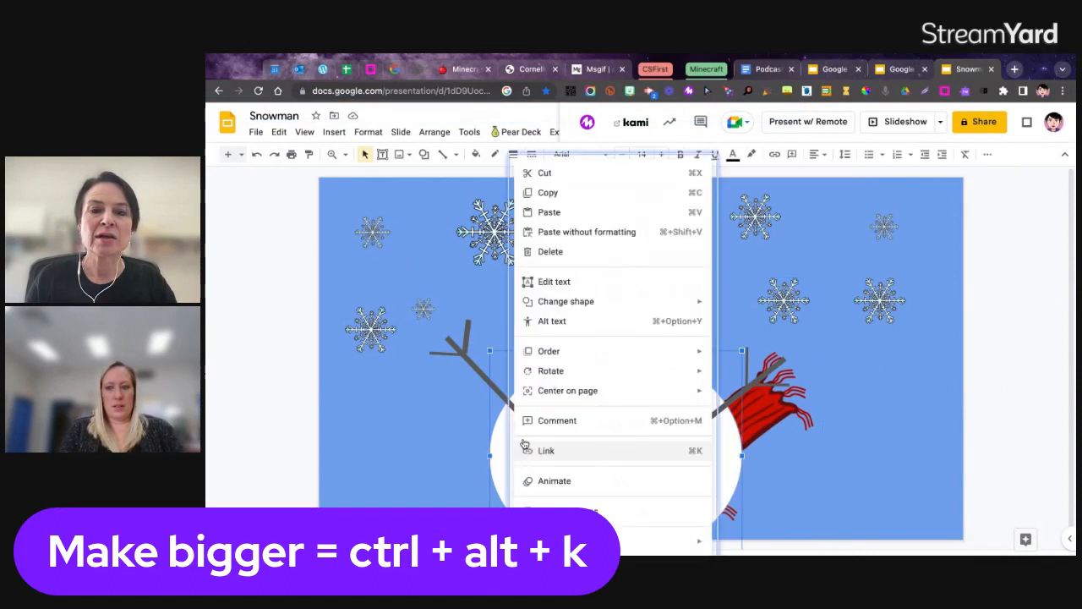
pyautogui.moveTo(574, 357)
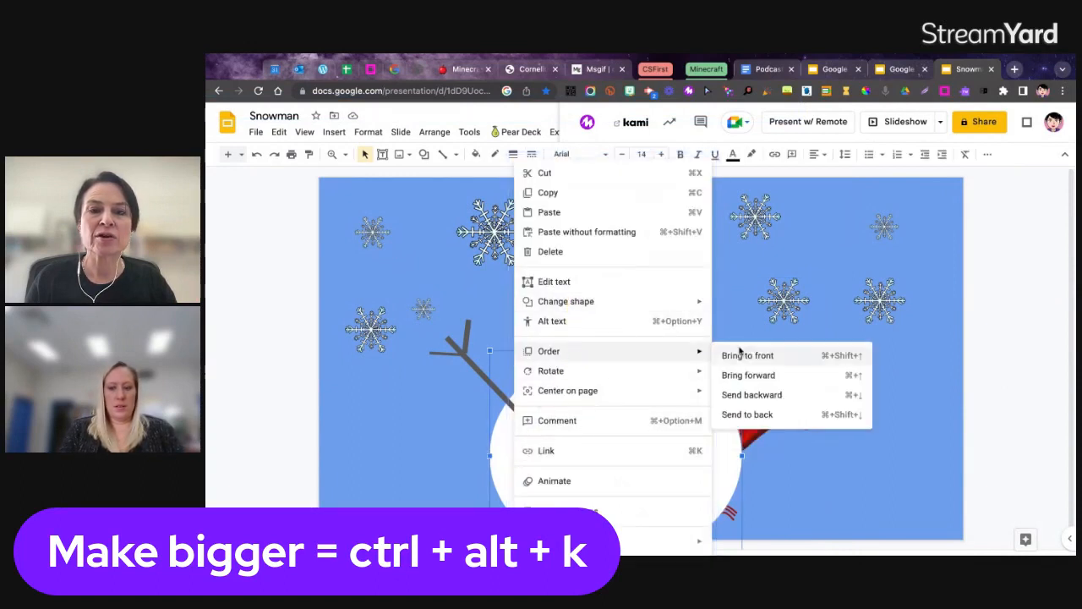
pyautogui.click(747, 414)
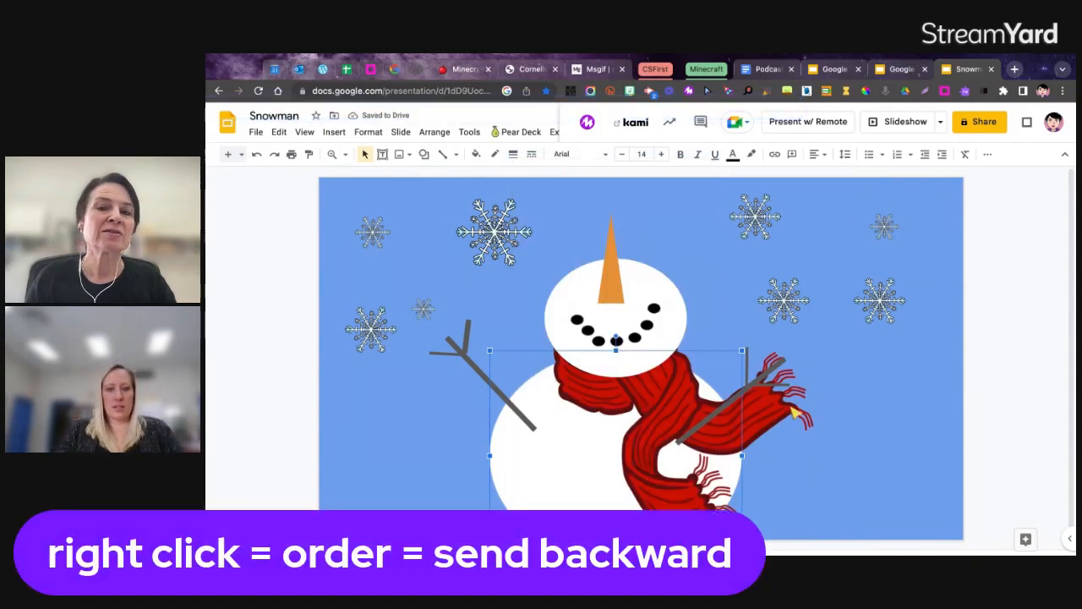
# - Move the snowman's right arm line and its two twigs up, rejoining them above the scarf's fringe
pyautogui.click(739, 410)
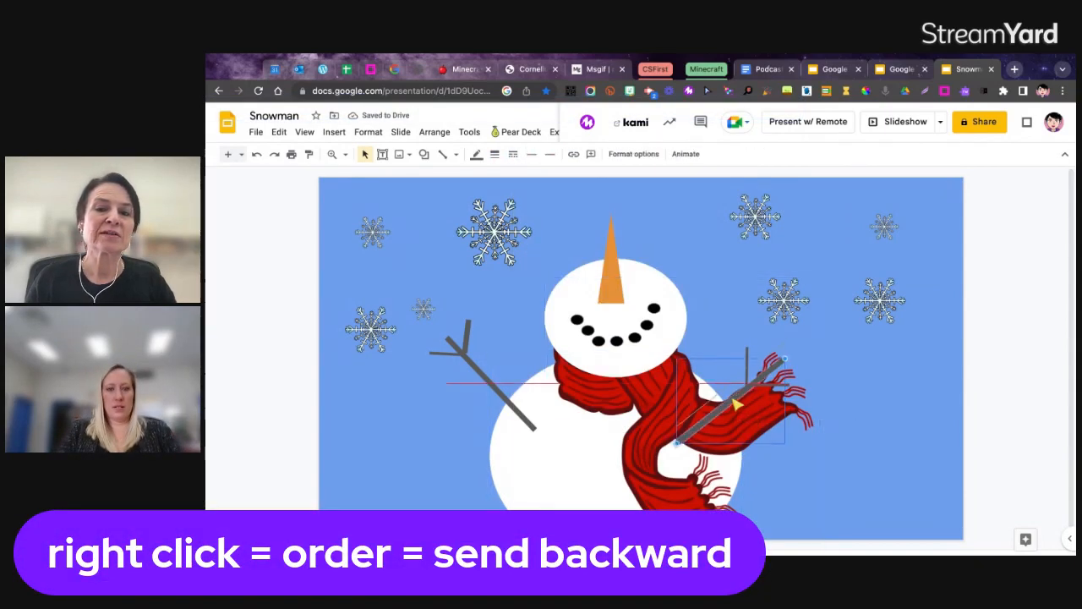
pyautogui.moveTo(733, 401); pyautogui.dragTo(748, 350)
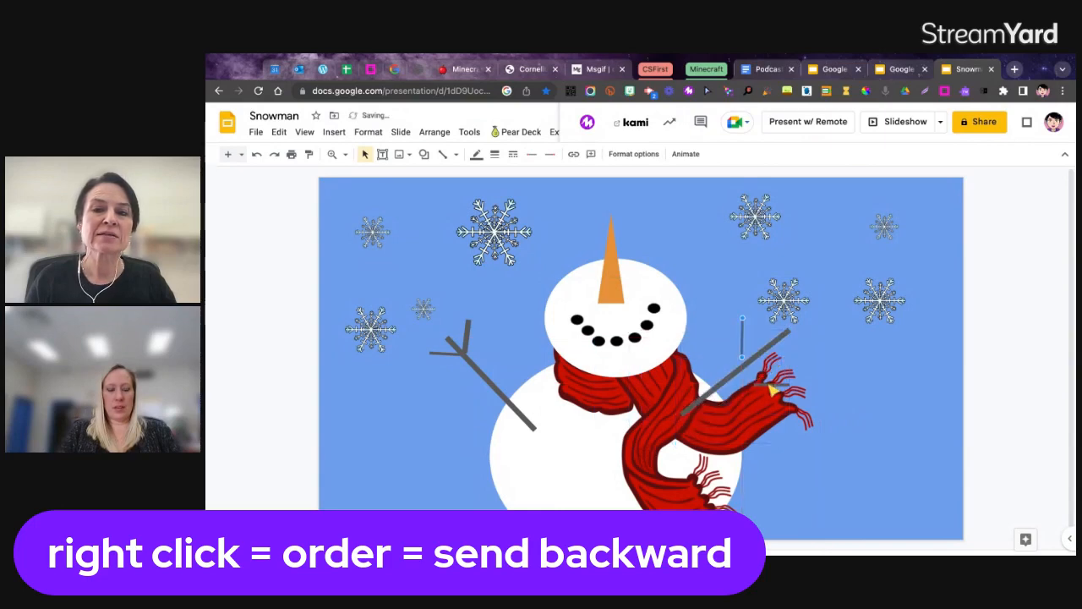
pyautogui.moveTo(771, 386); pyautogui.dragTo(757, 349)
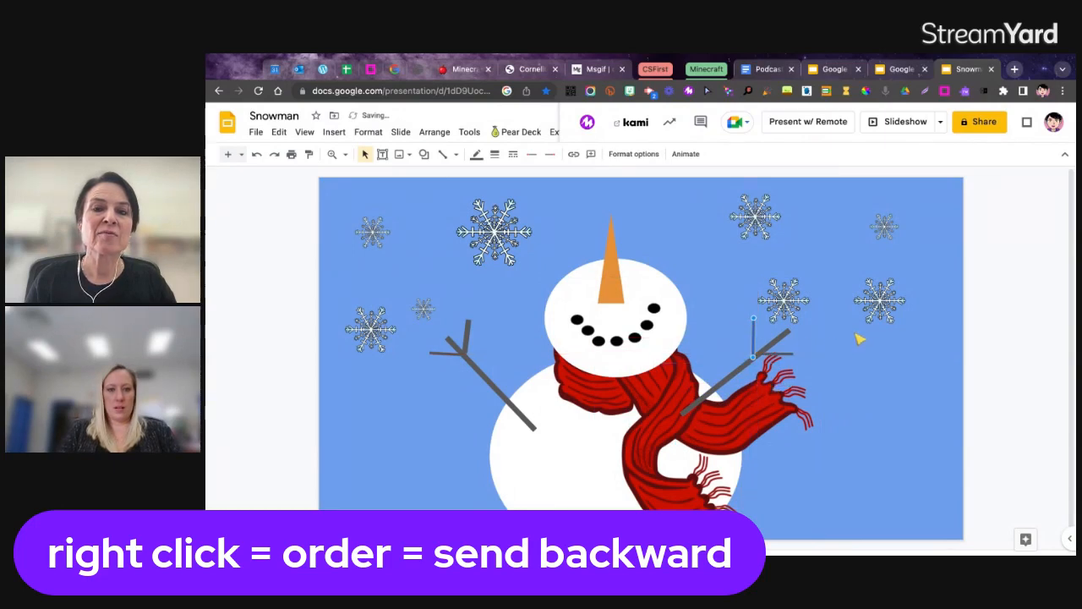